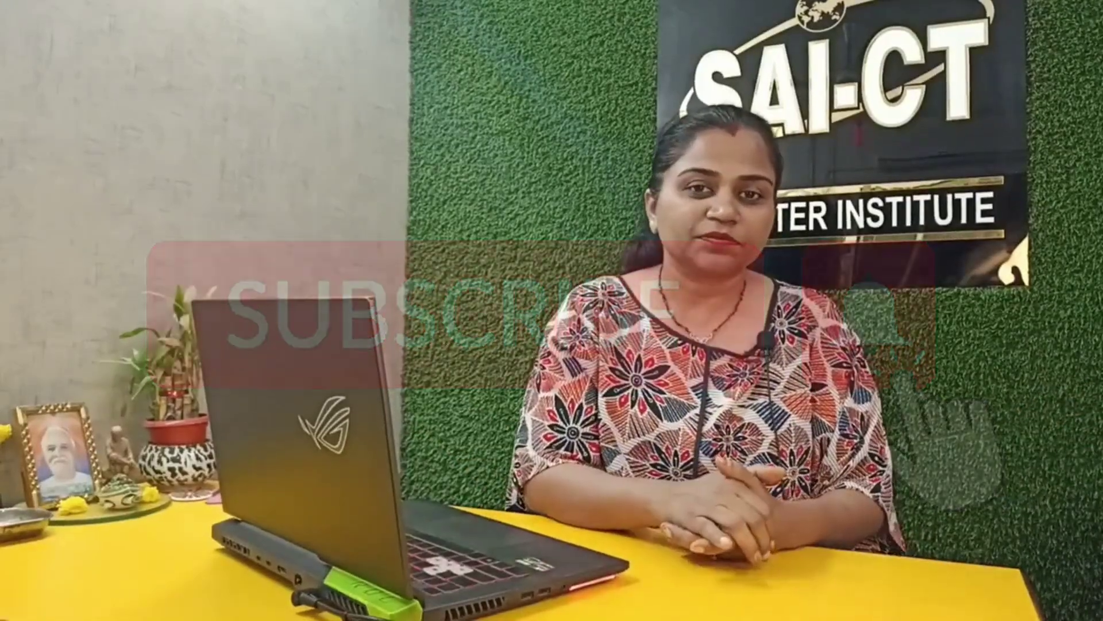
Enter winword in the Run dialog's Open box, ready to launch Word.
type("rd")
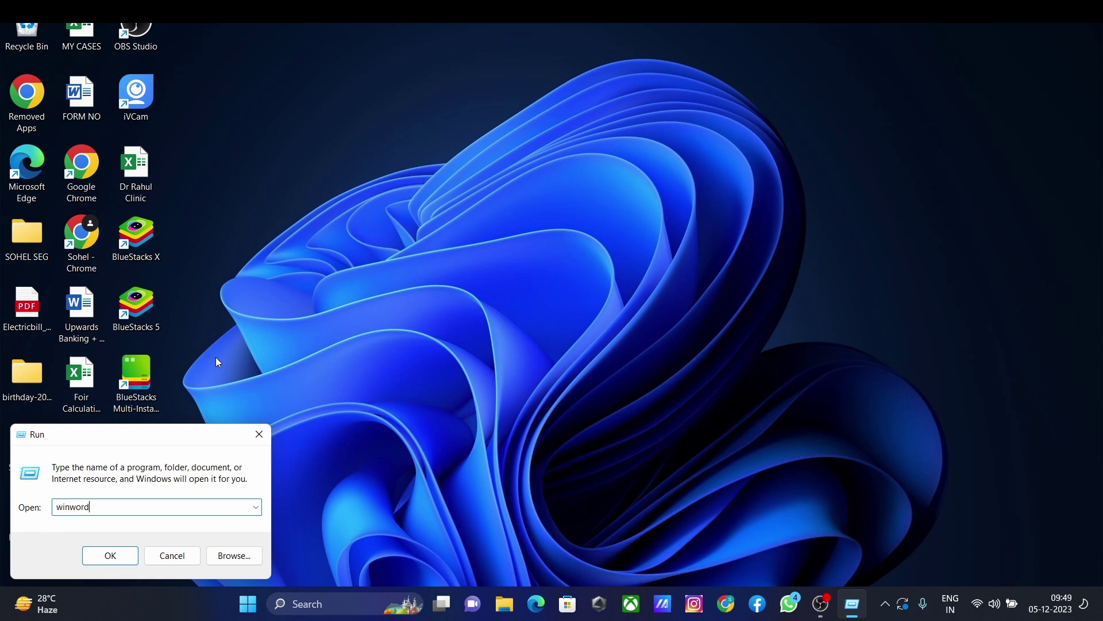
Launch Word from the Run dialog and start a new blank document.
left_click(110, 556)
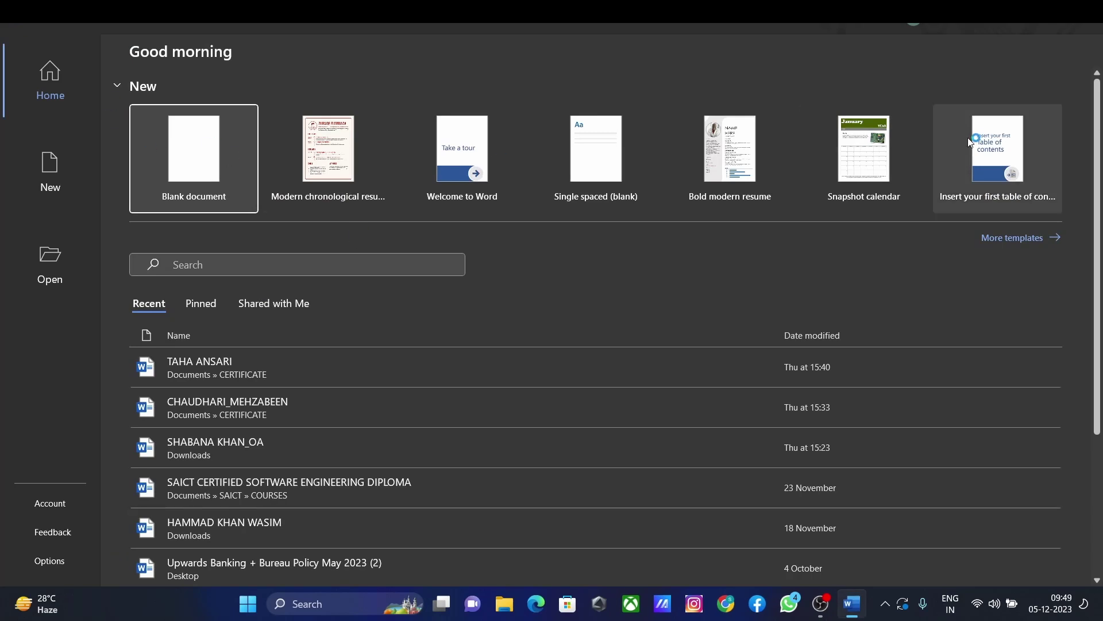
left_click(191, 155)
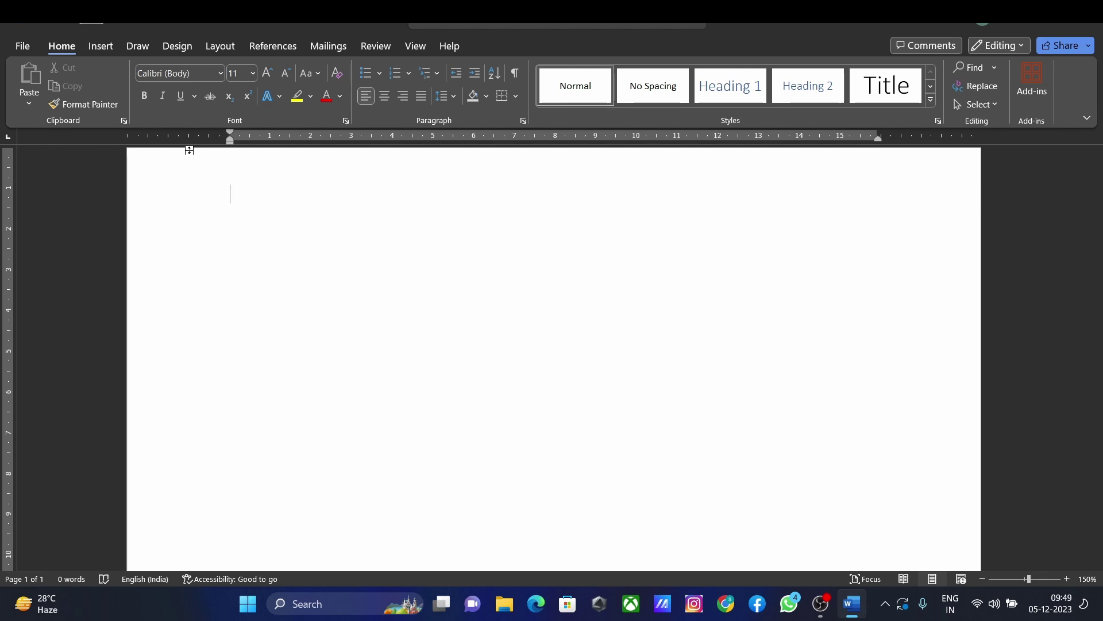
Open Word Help's Create a document article and select its 'With Word you can' text.
key("F1")
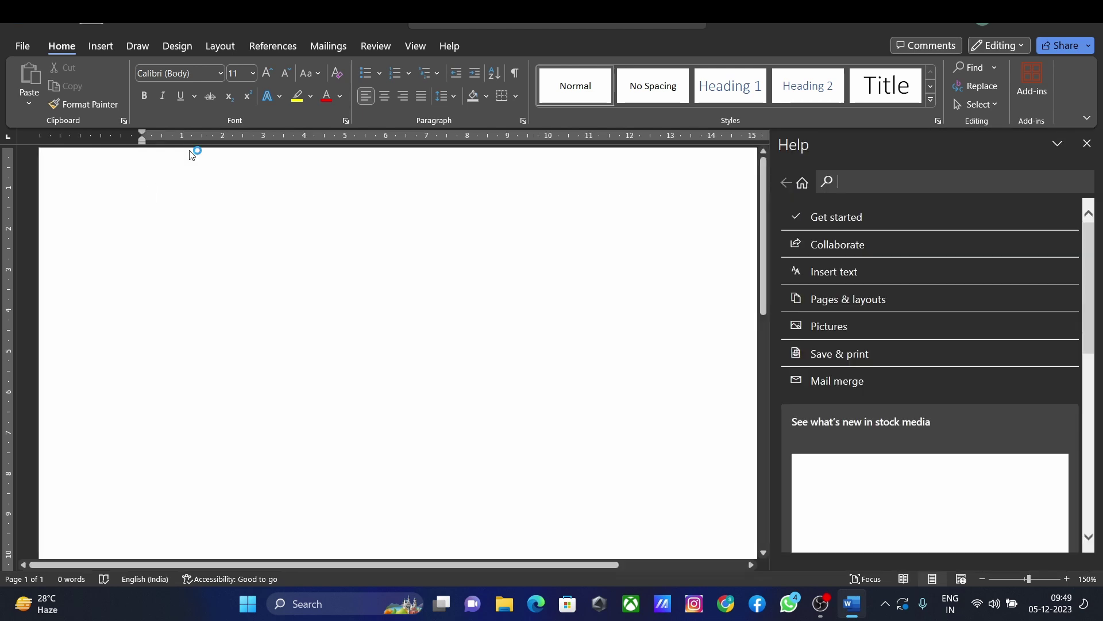
left_click(841, 246)
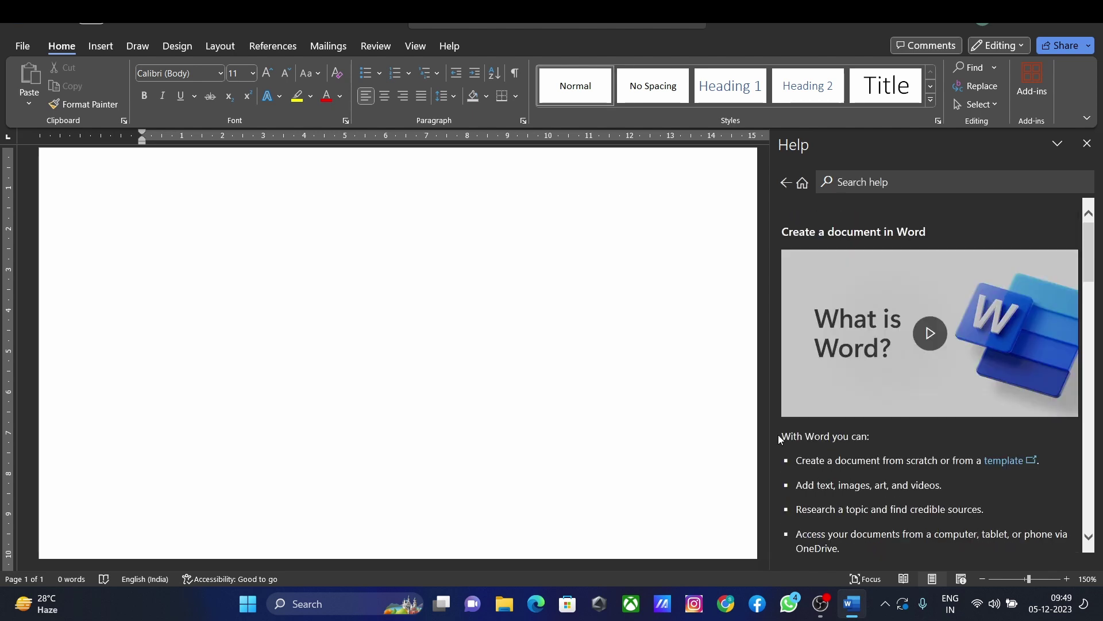
scroll(778, 437, "down", 3)
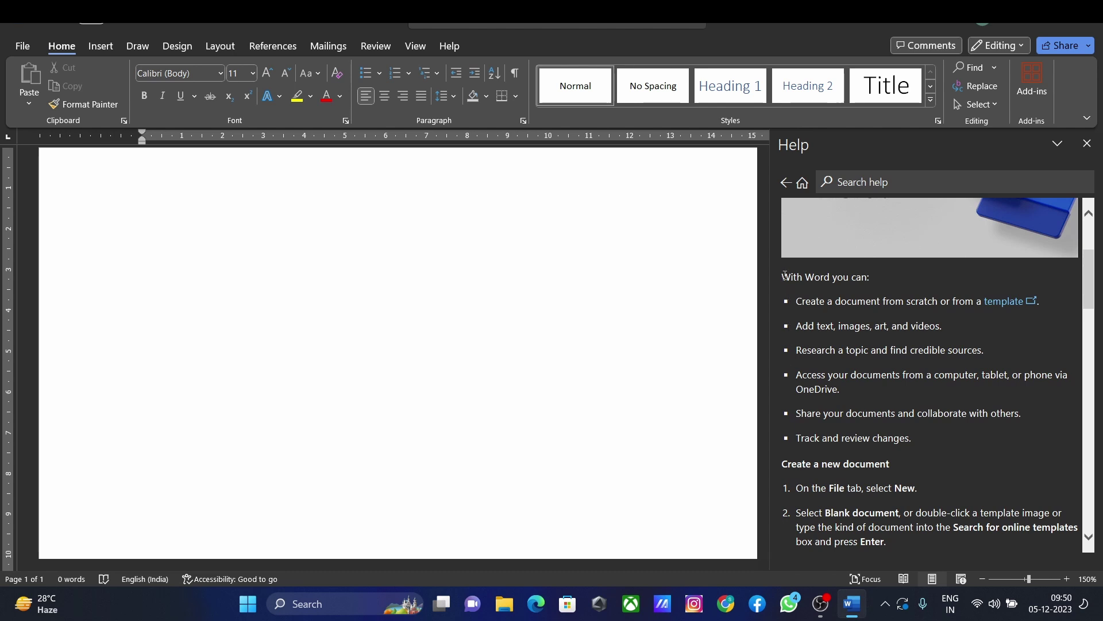
left_click_drag(785, 275, 911, 556)
left_click(911, 556)
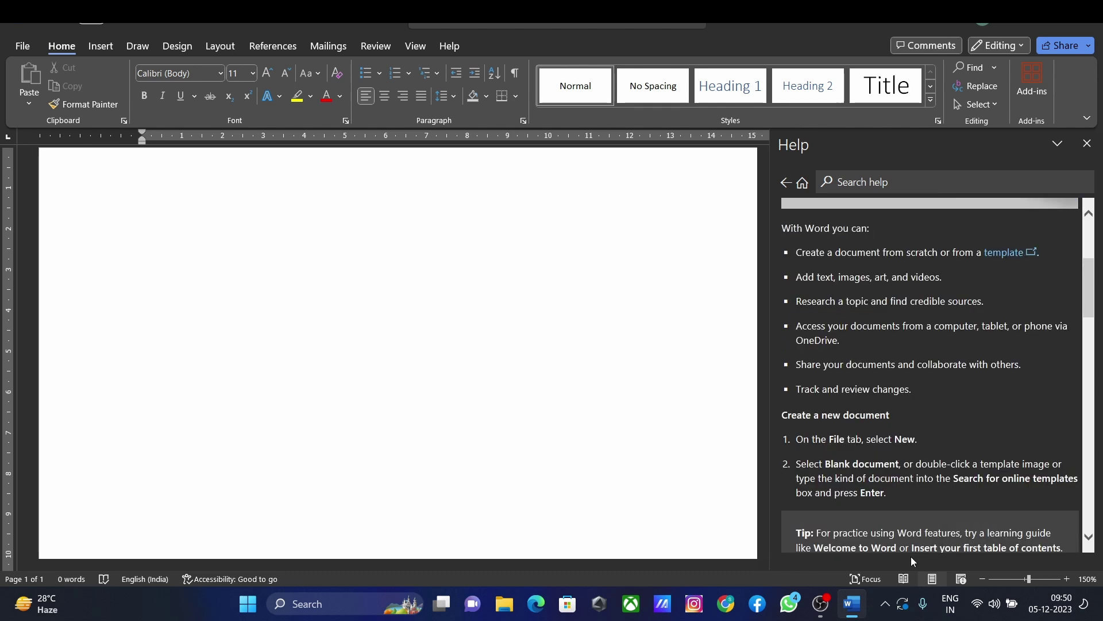
left_click_drag(839, 276, 892, 438)
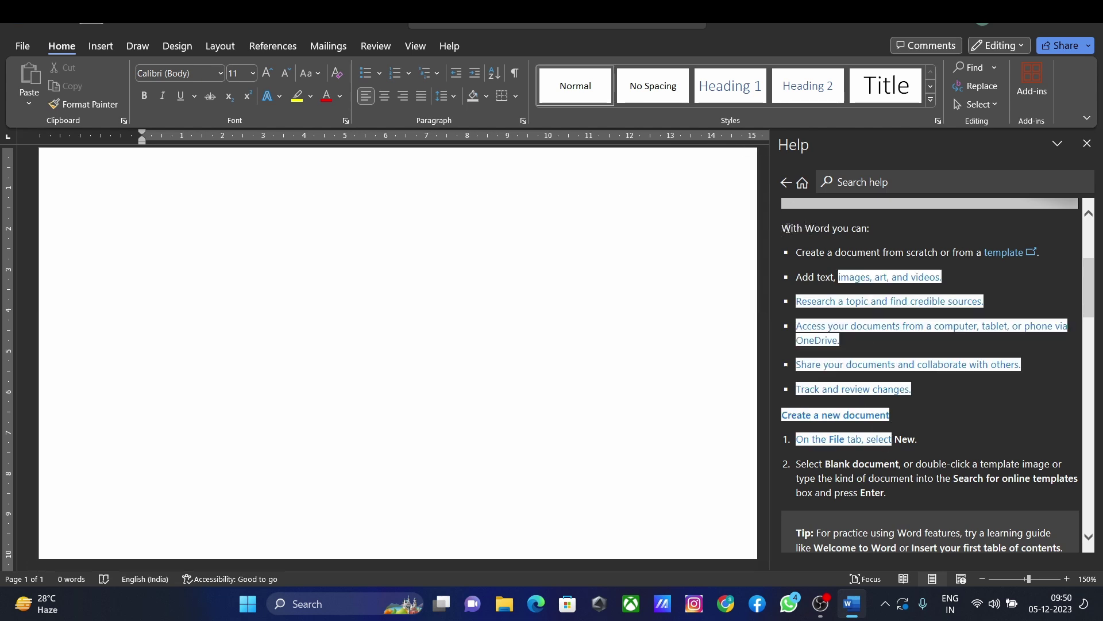
left_click_drag(781, 228, 894, 493)
key("ctrl+c")
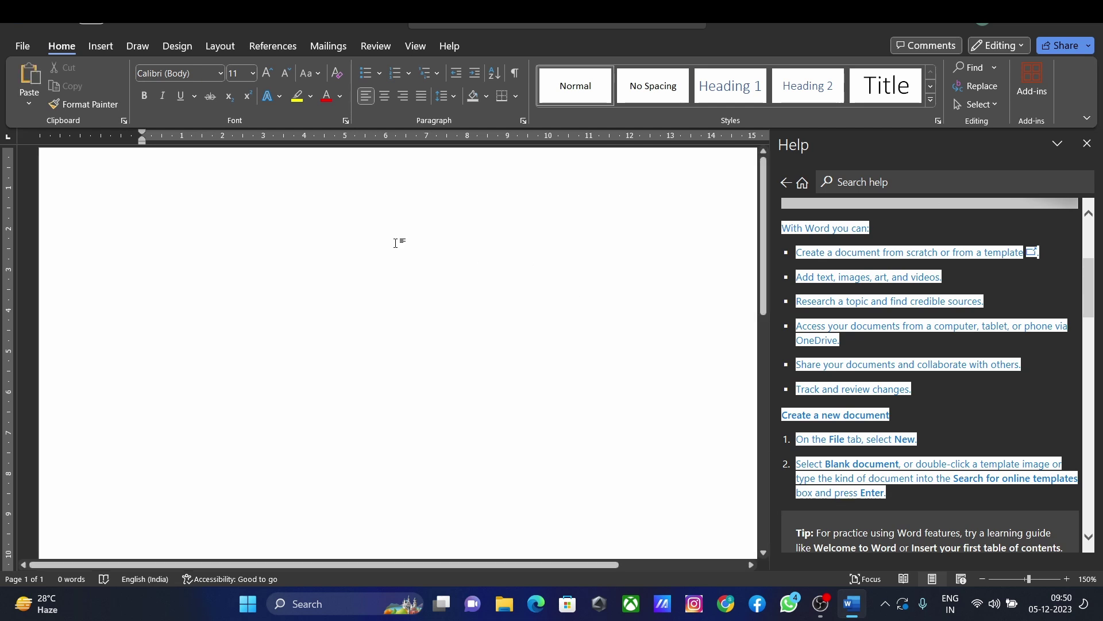
Paste the help text into the document, close Help, and paste it a second time.
right_click(90, 198)
left_click(91, 197)
left_click(1087, 145)
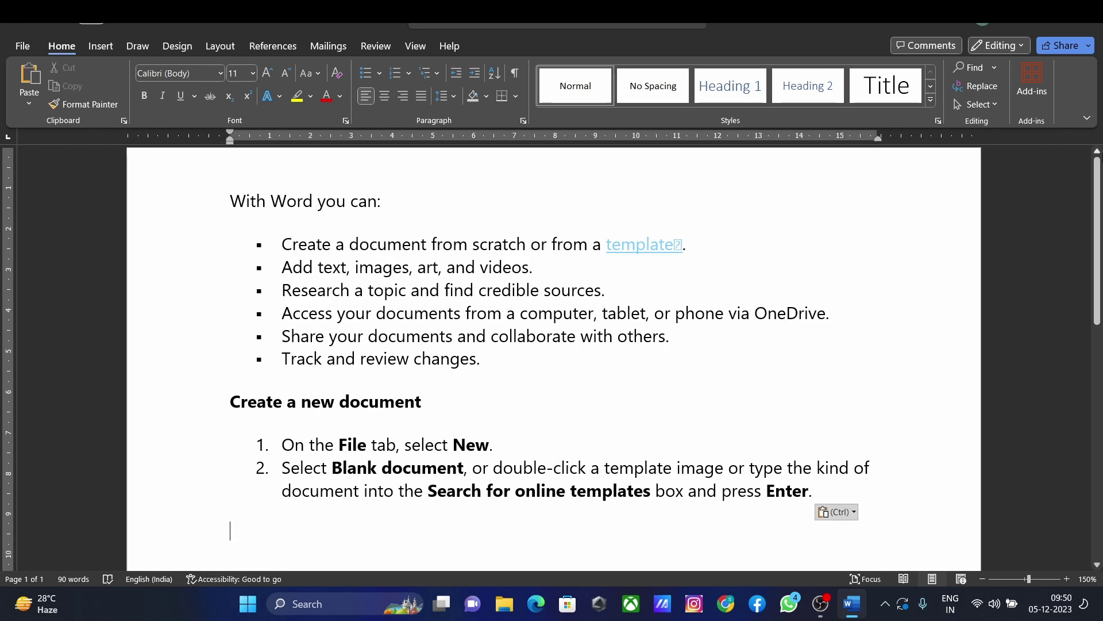
key("ctrl+v")
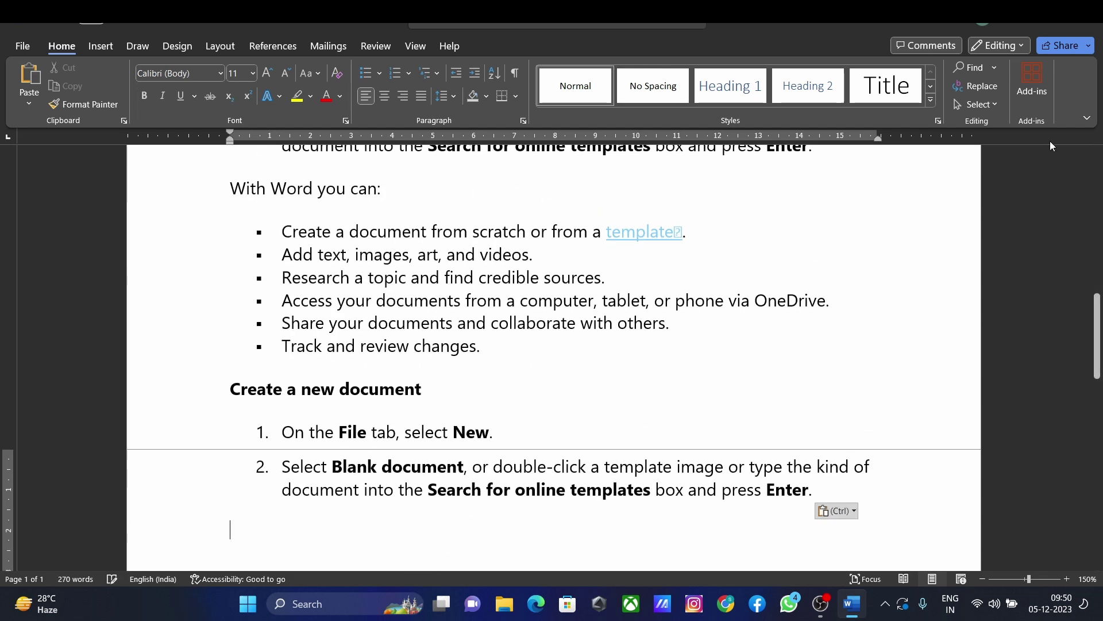
left_click_drag(1097, 371, 1097, 194)
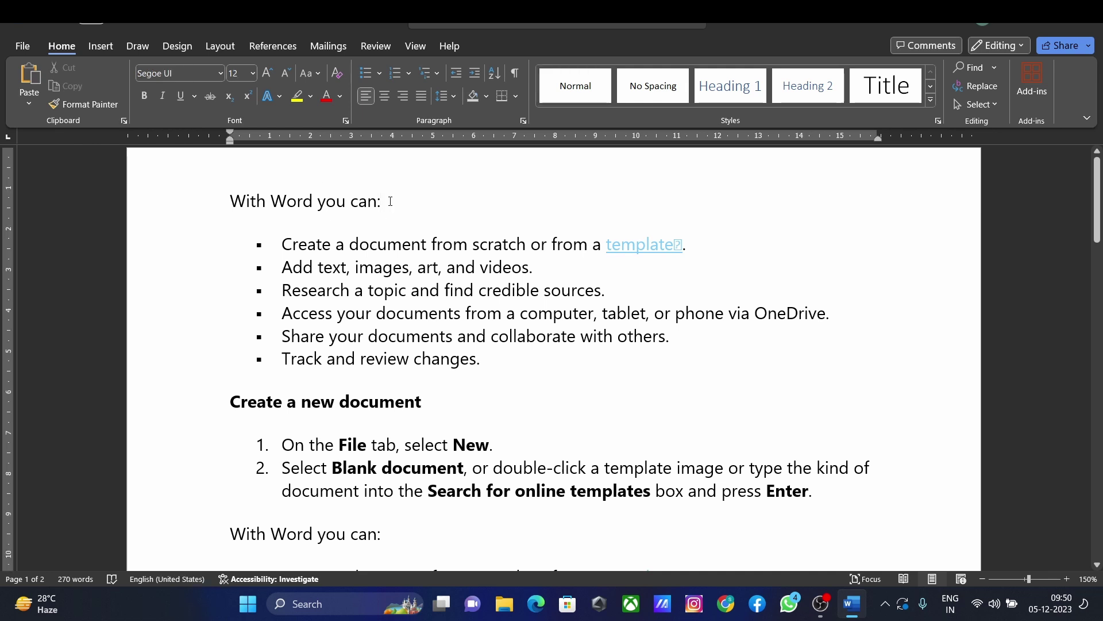
Select exactly the 'With Word you can:' heading line, refining it with Shift+arrow keys.
left_click_drag(382, 202, 197, 196)
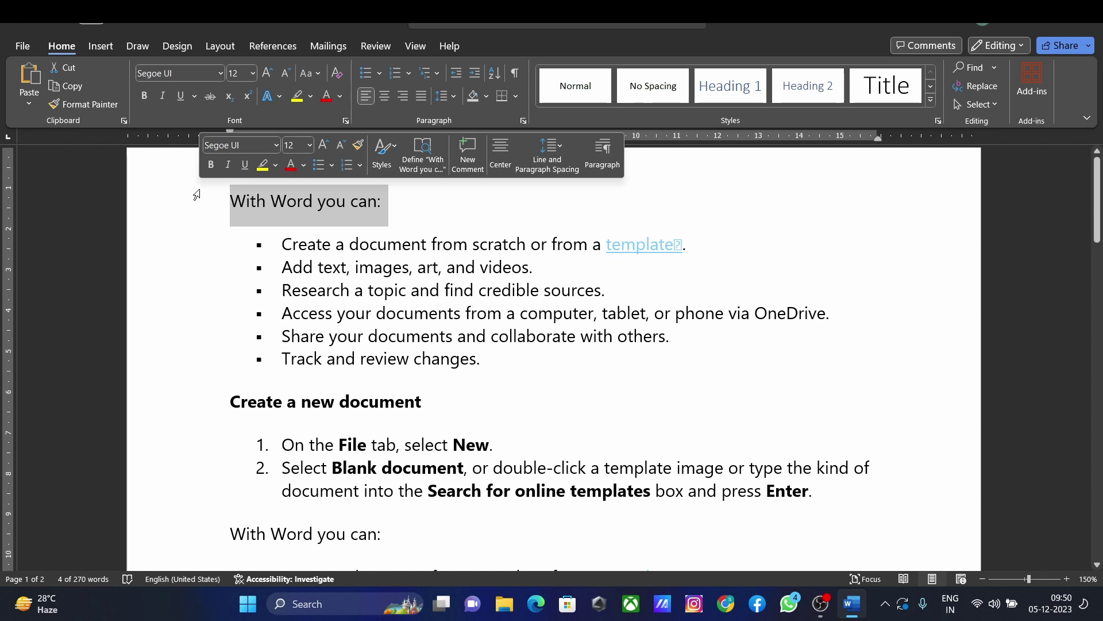
left_click(406, 210)
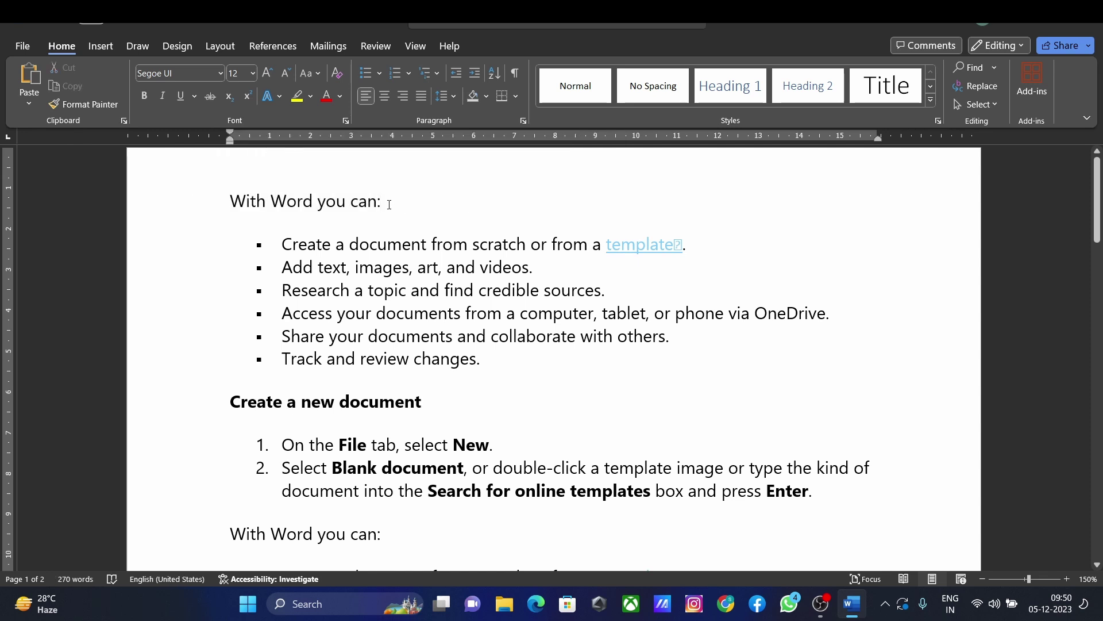
left_click_drag(388, 205, 229, 208)
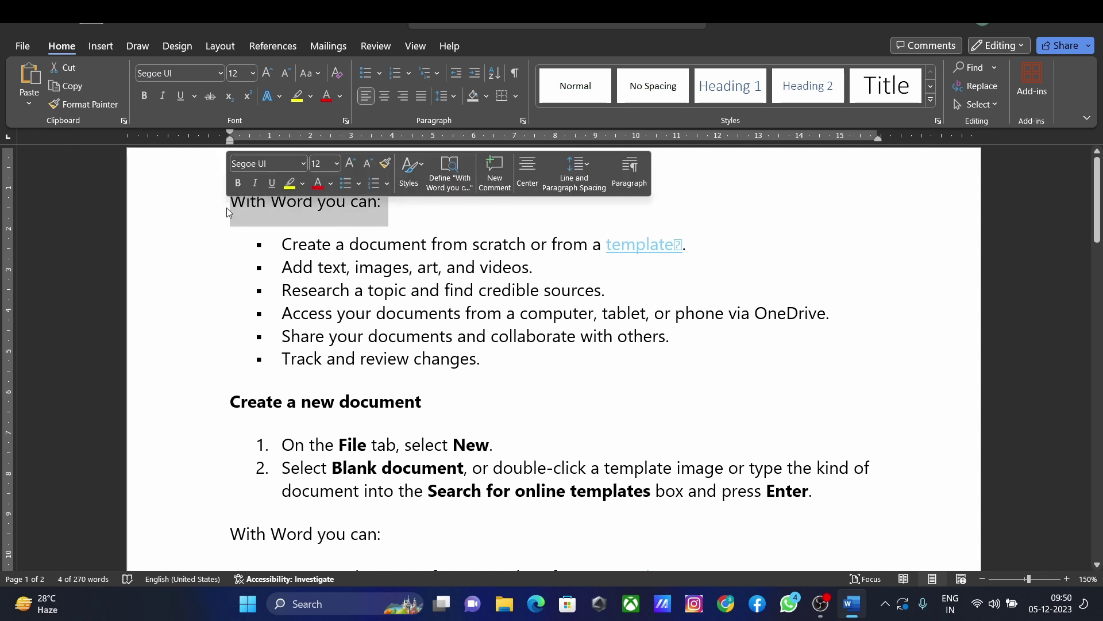
left_click(467, 224)
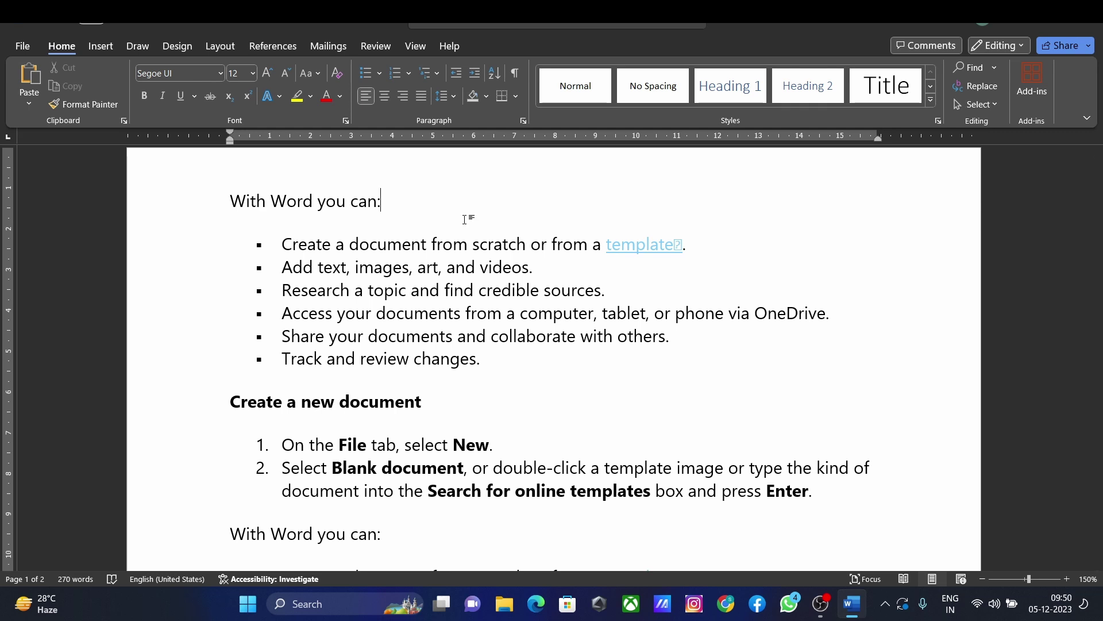
key("shift+Left")
key("shift+Left")
key("shift+Left")
key("shift+Left")
key("shift+Left")
key("shift+Left")
key("shift+Left")
key("shift+Left")
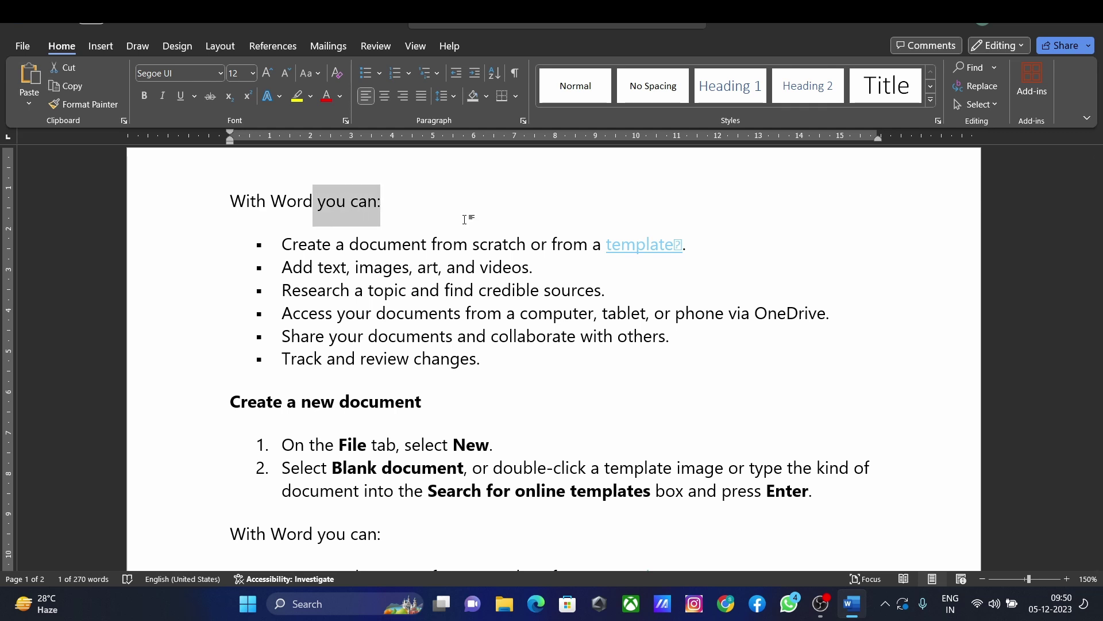
key("shift+Left")
key("shift+Left")
key("shift+Left")
key("shift+Left")
key("shift+Left")
key("shift+Left")
key("shift+Left")
key("shift+Left")
key("shift+Left")
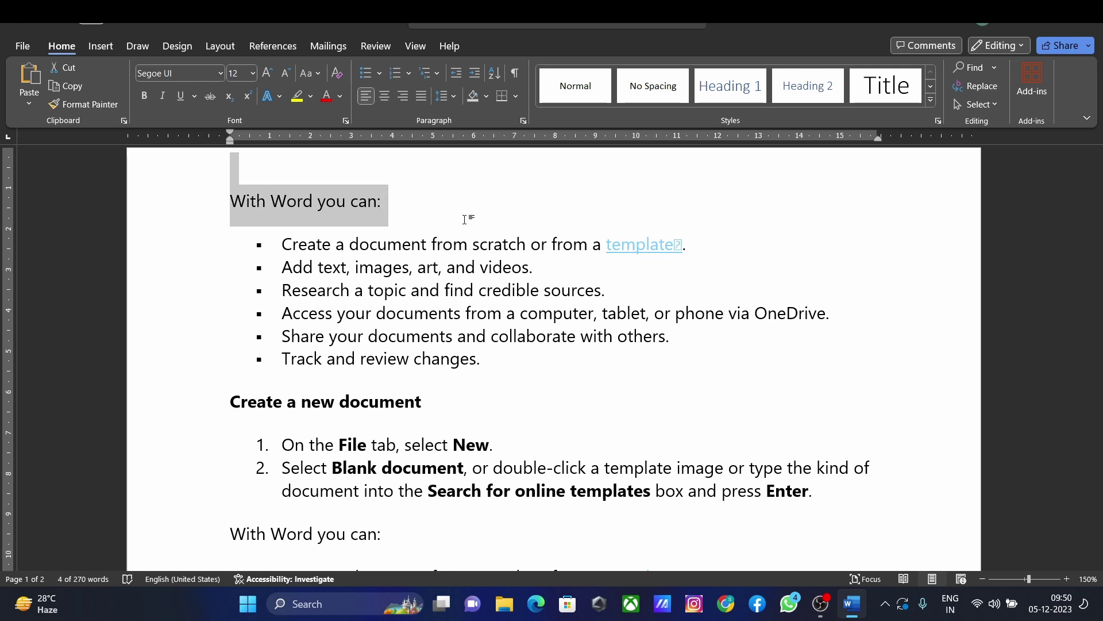
key("shift+Right")
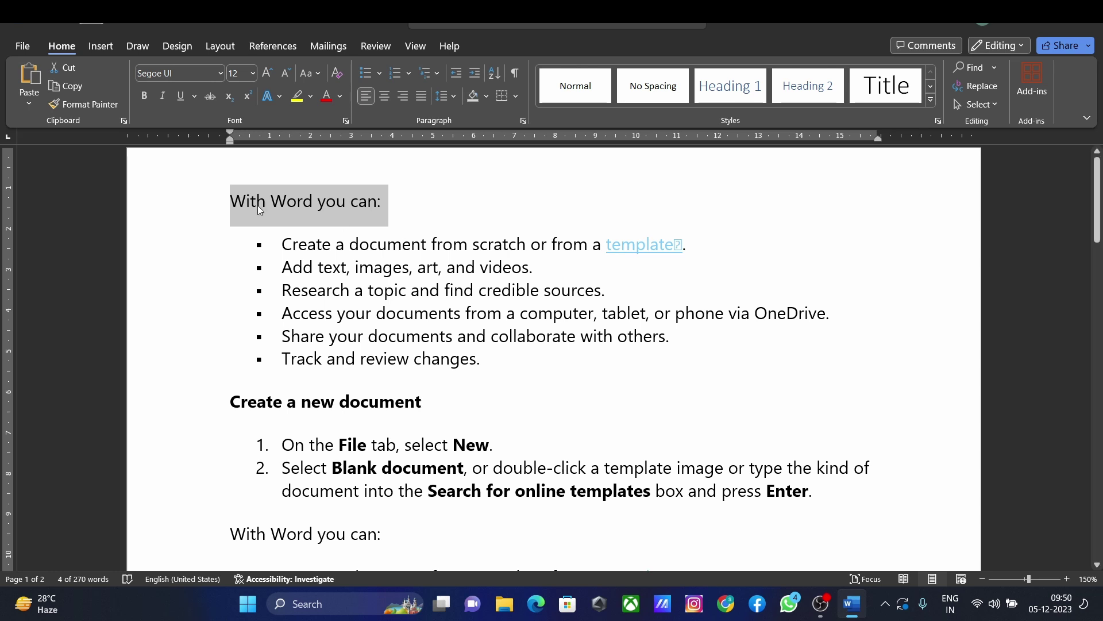
Apply the Algerian font to the 'With Word you can:' heading.
left_click(222, 78)
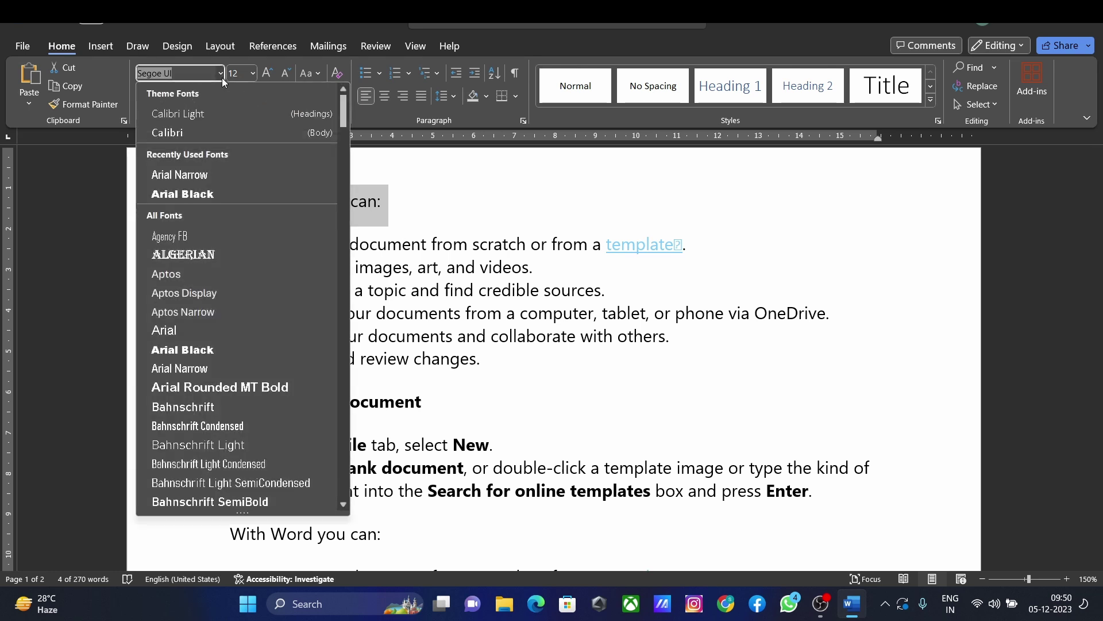
left_click(202, 260)
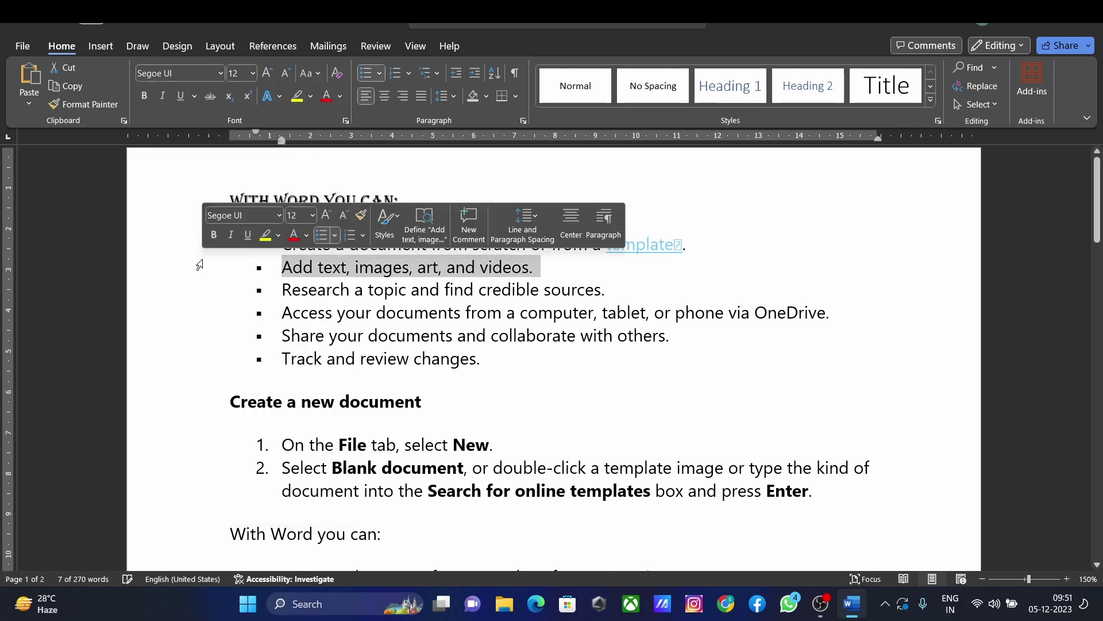
left_click(697, 177)
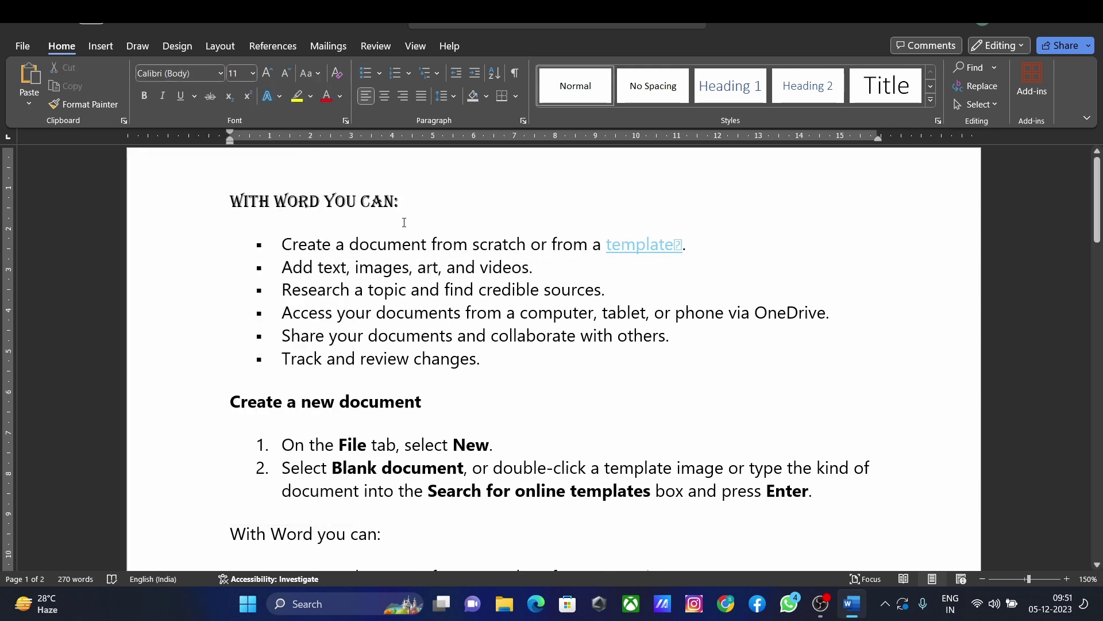
Resize the heading with Grow Font up to 24 pt, then Shrink Font down to 16 pt.
left_click_drag(416, 194, 182, 217)
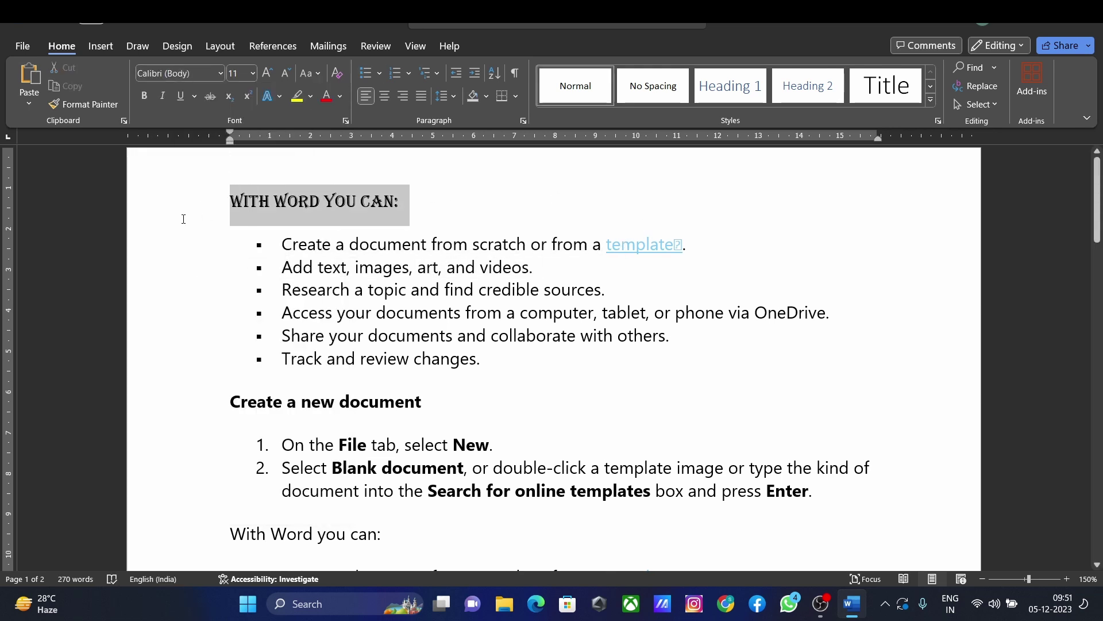
left_click(267, 73)
left_click(266, 73)
left_click(267, 73)
left_click(266, 73)
left_click(267, 73)
left_click(267, 73)
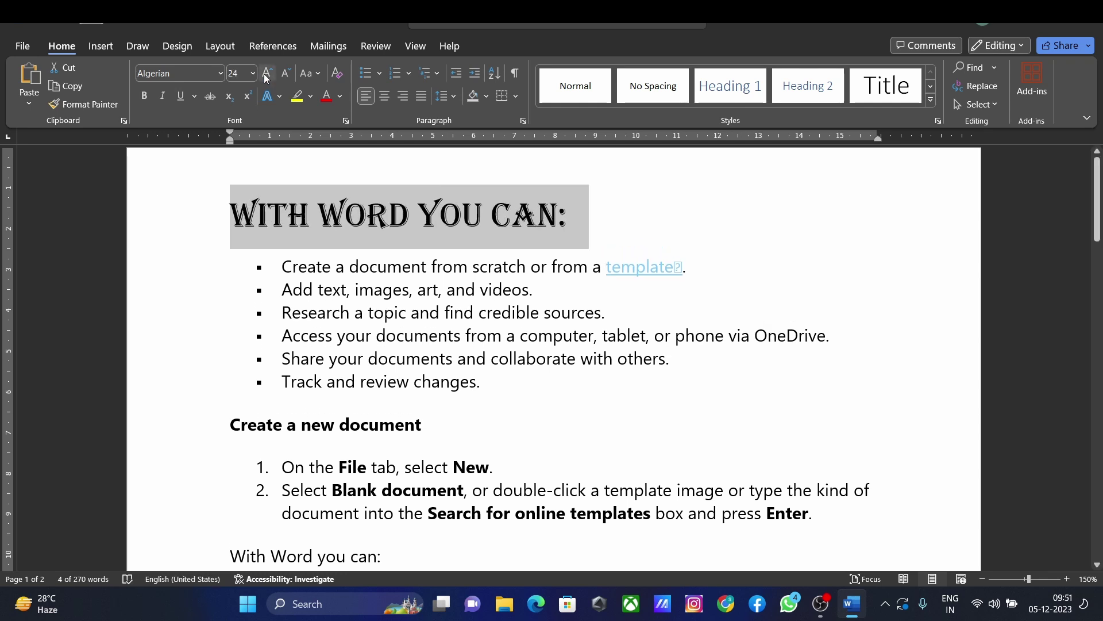
left_click(285, 73)
left_click(285, 74)
left_click(285, 74)
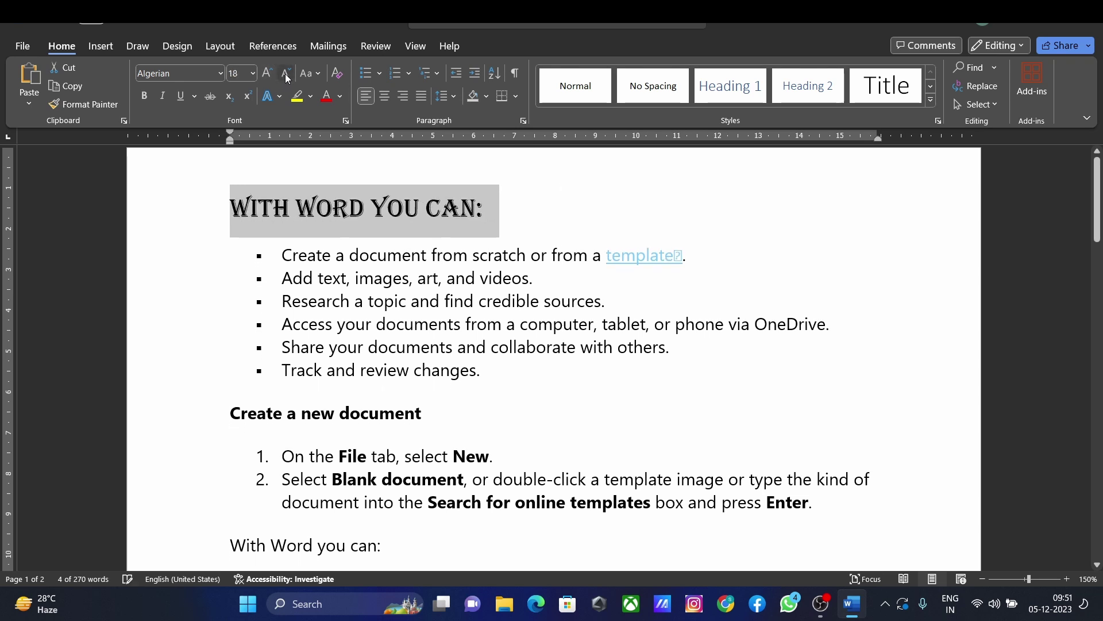
left_click(285, 73)
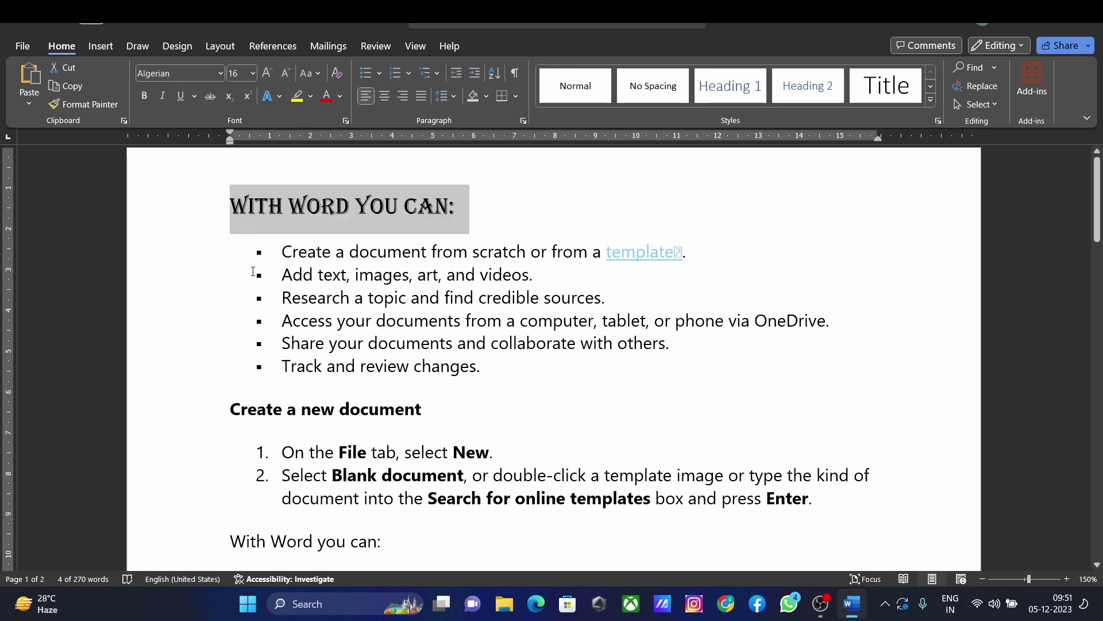
left_click(328, 297)
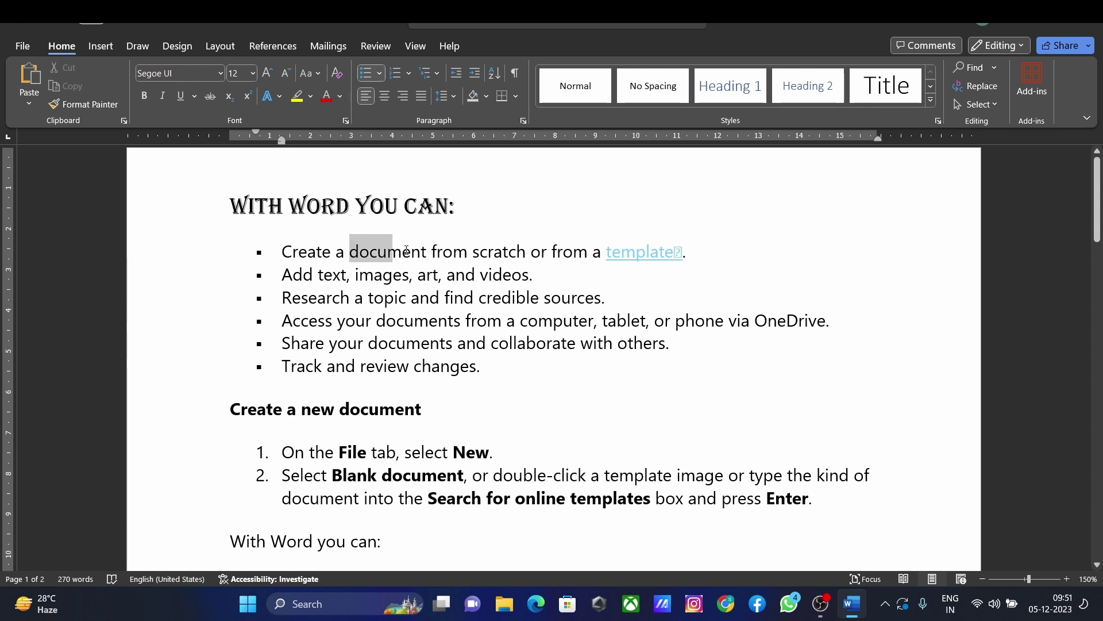
Bold the word 'document' in the first bullet.
left_click_drag(356, 252, 426, 252)
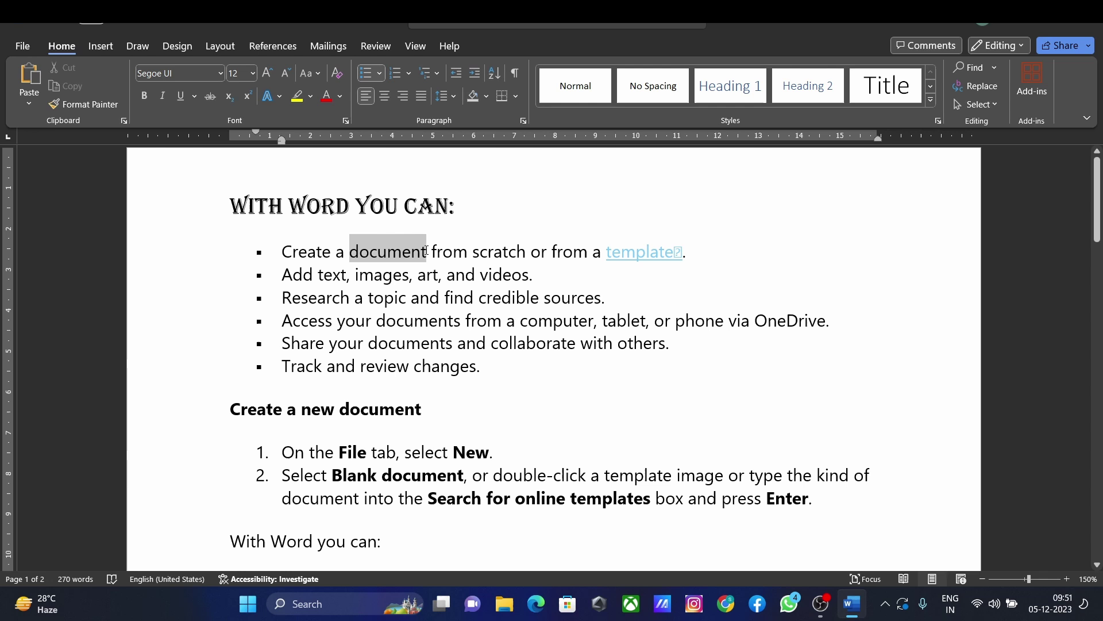
left_click(144, 94)
left_click(373, 296)
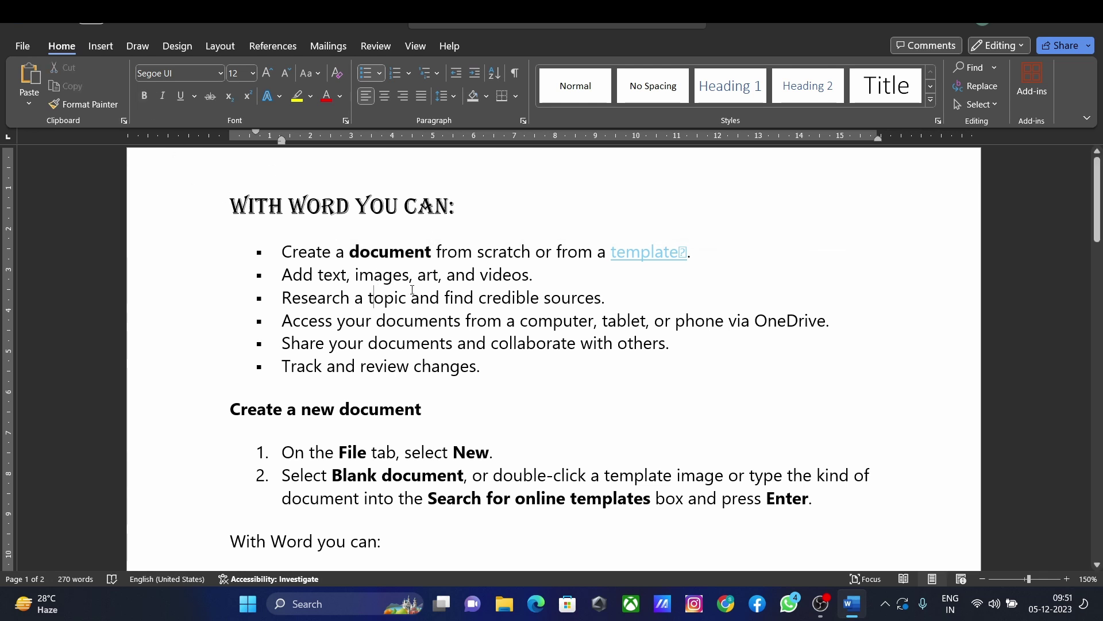
left_click_drag(279, 250, 352, 253)
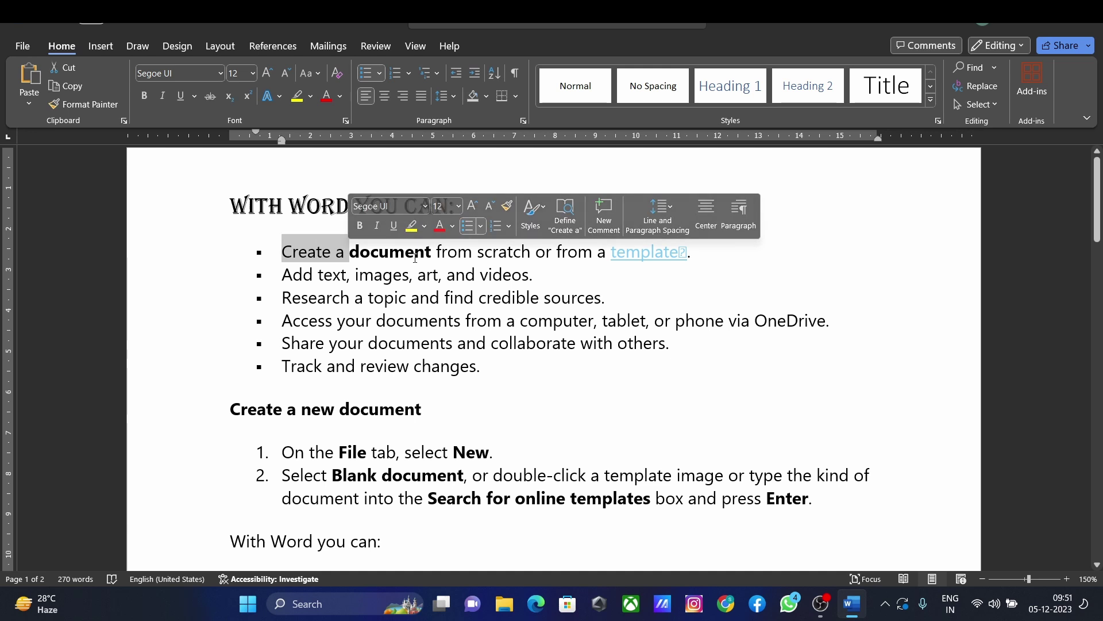
double_click(390, 251)
left_click(458, 268)
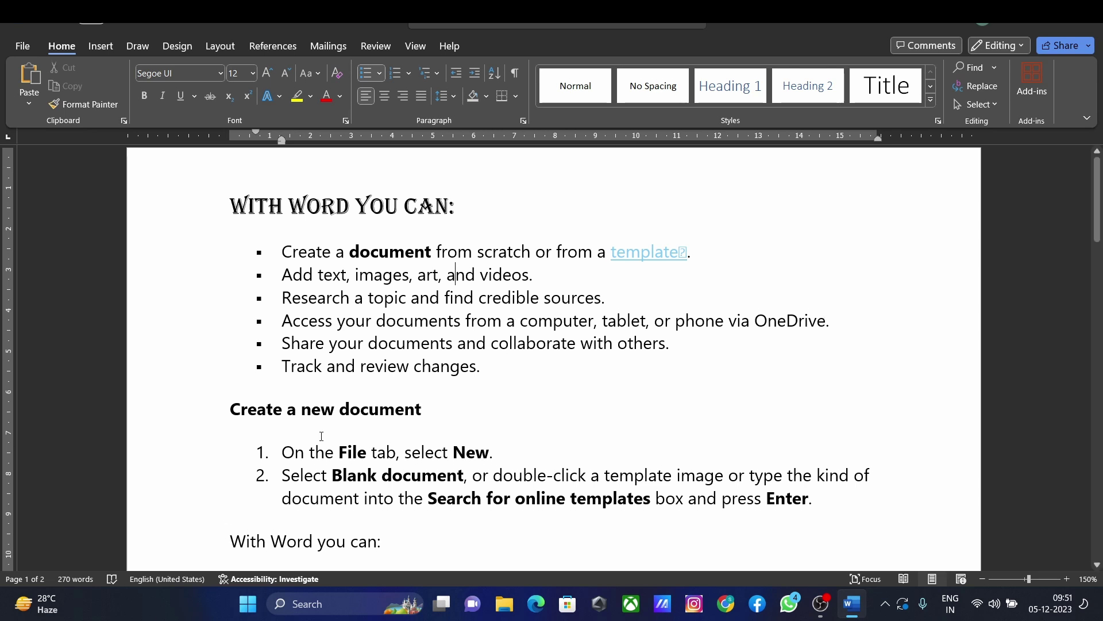
mouse_move(288, 207)
left_mouse_down()
mouse_move(472, 208)
mouse_move(187, 221)
left_mouse_up()
left_click(483, 215)
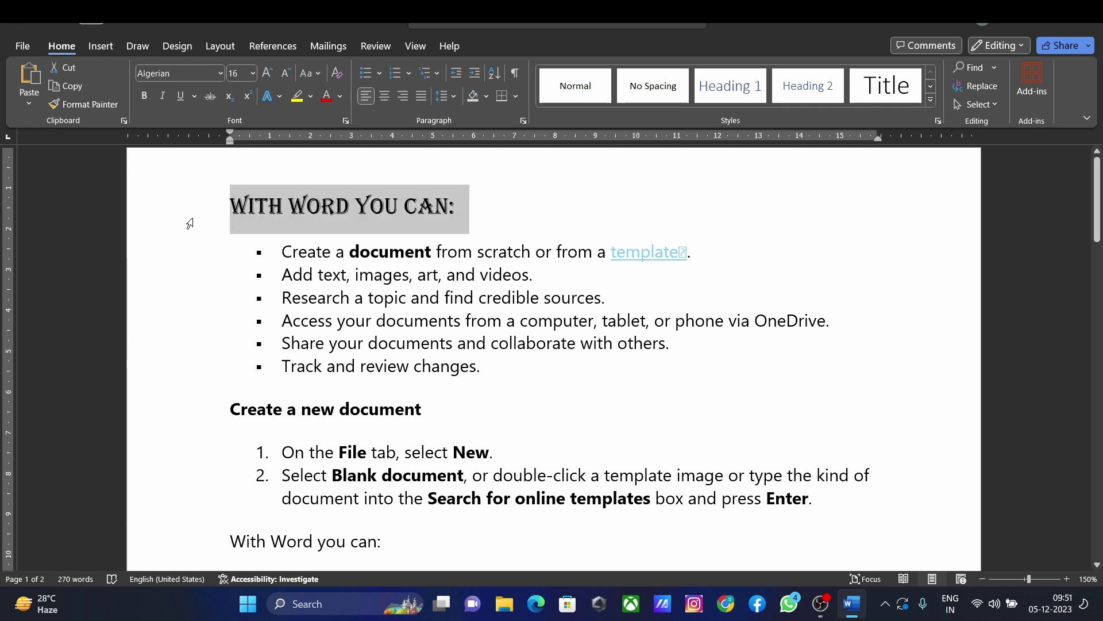
Make the WITH WORD YOU CAN: heading italic with a dashed underline.
left_click(163, 97)
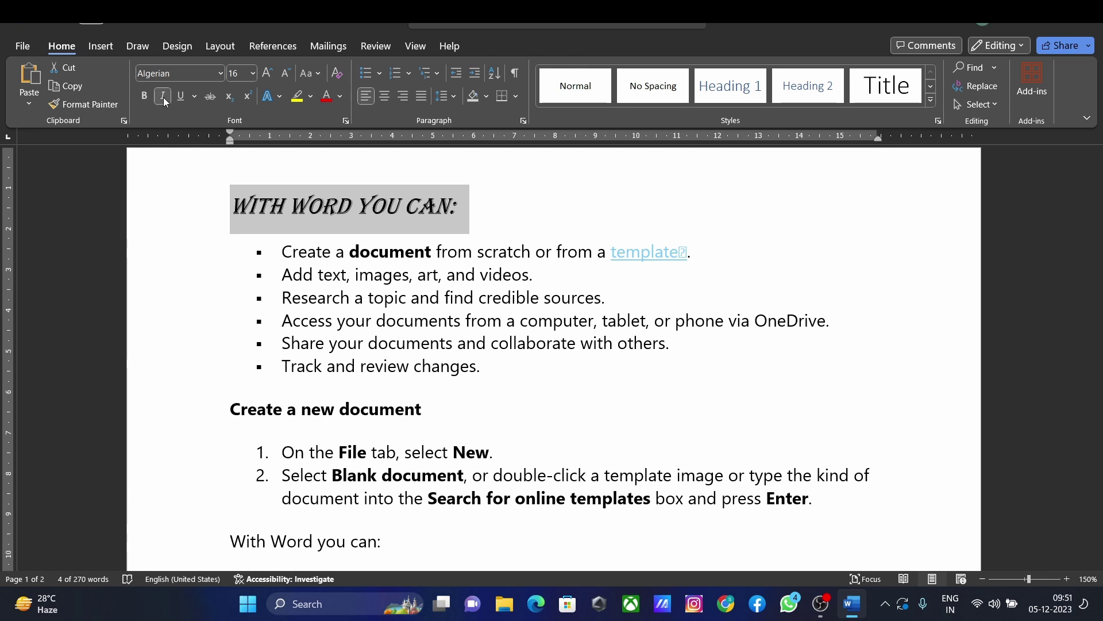
left_click(195, 96)
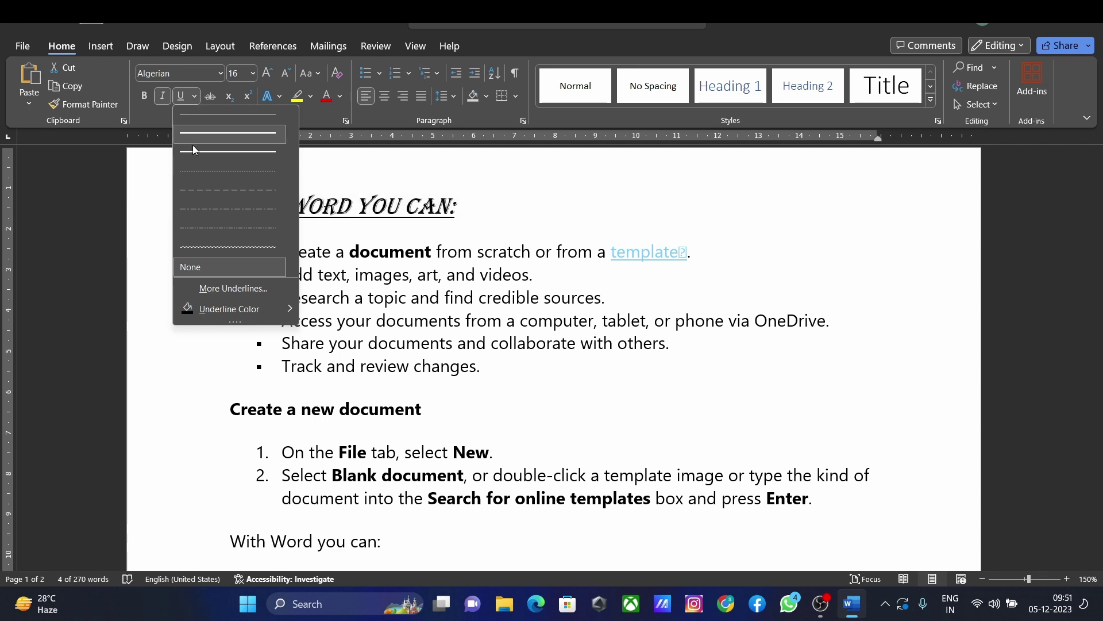
left_click(192, 193)
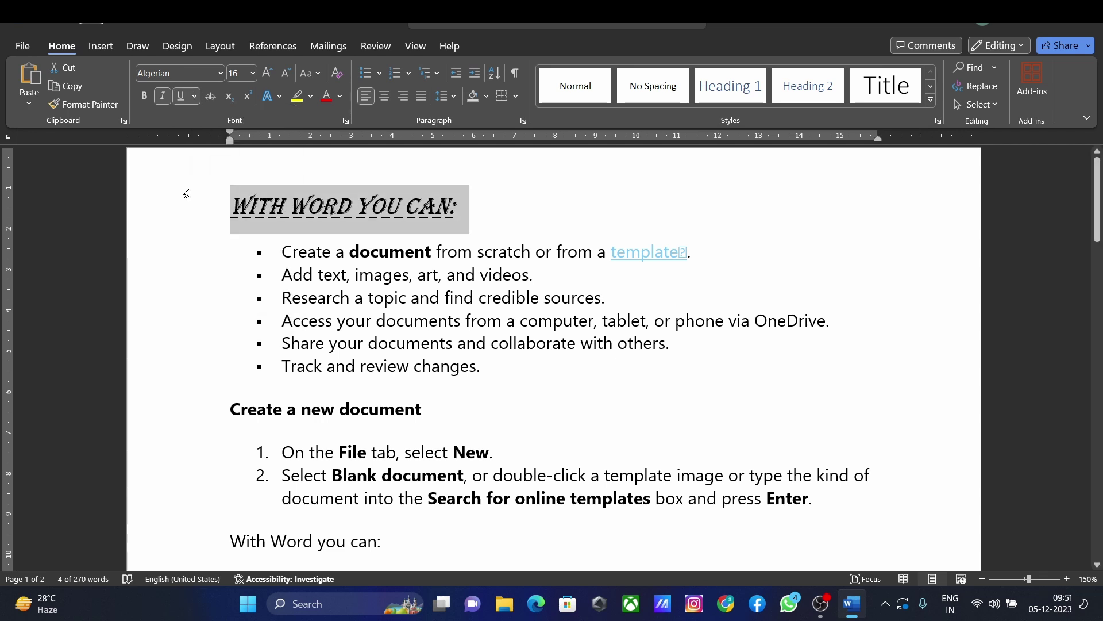
Colour the dashed underline, trying red before settling on yellow.
left_click(194, 97)
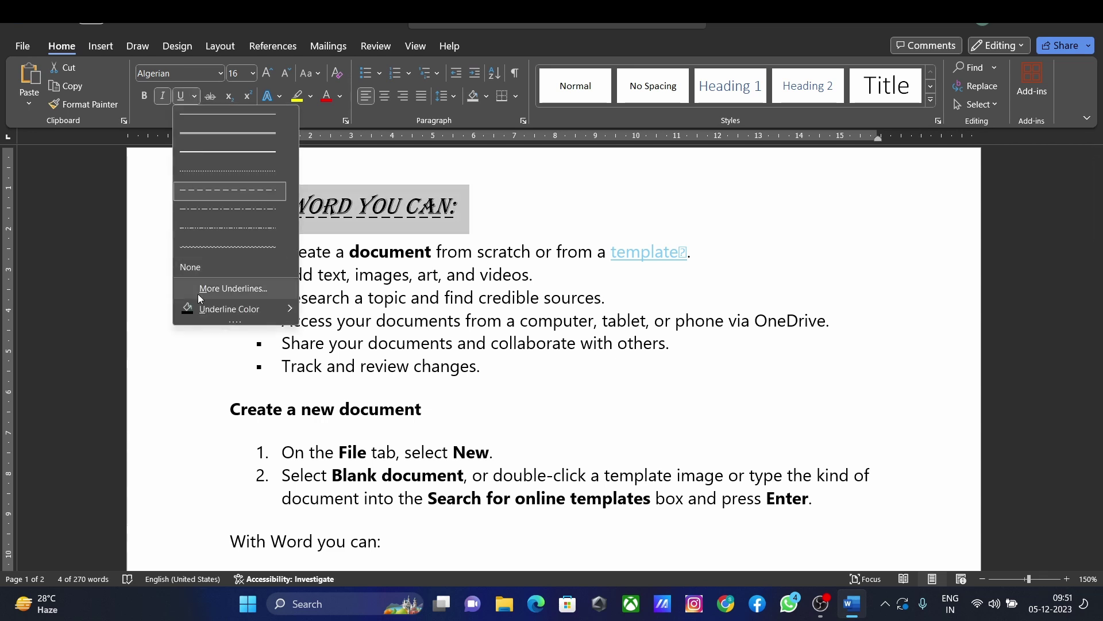
mouse_move(230, 309)
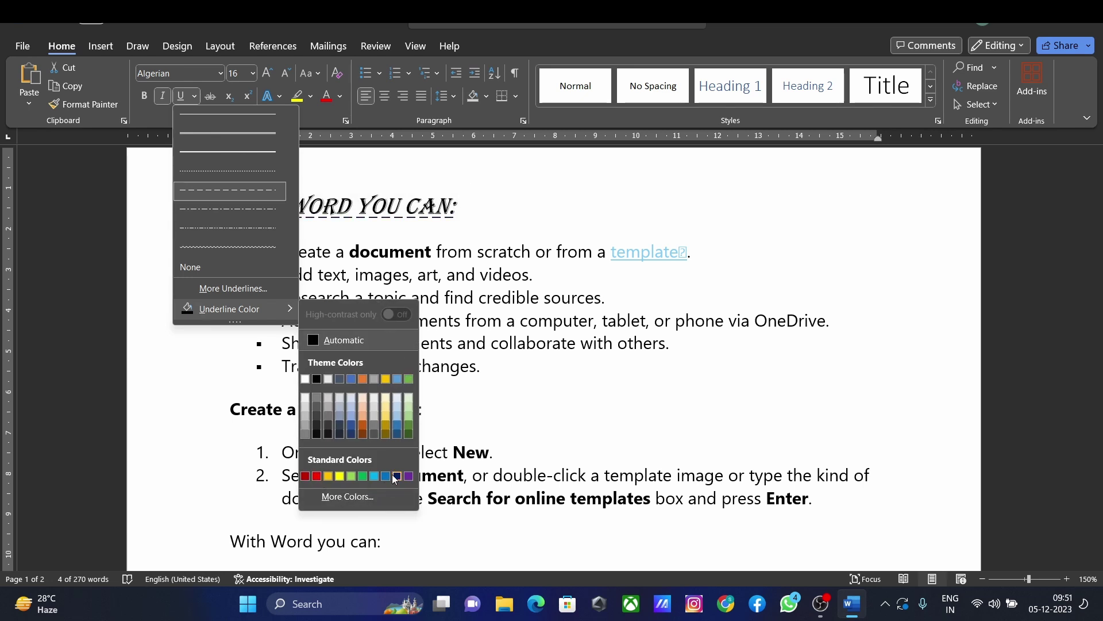
left_click(316, 475)
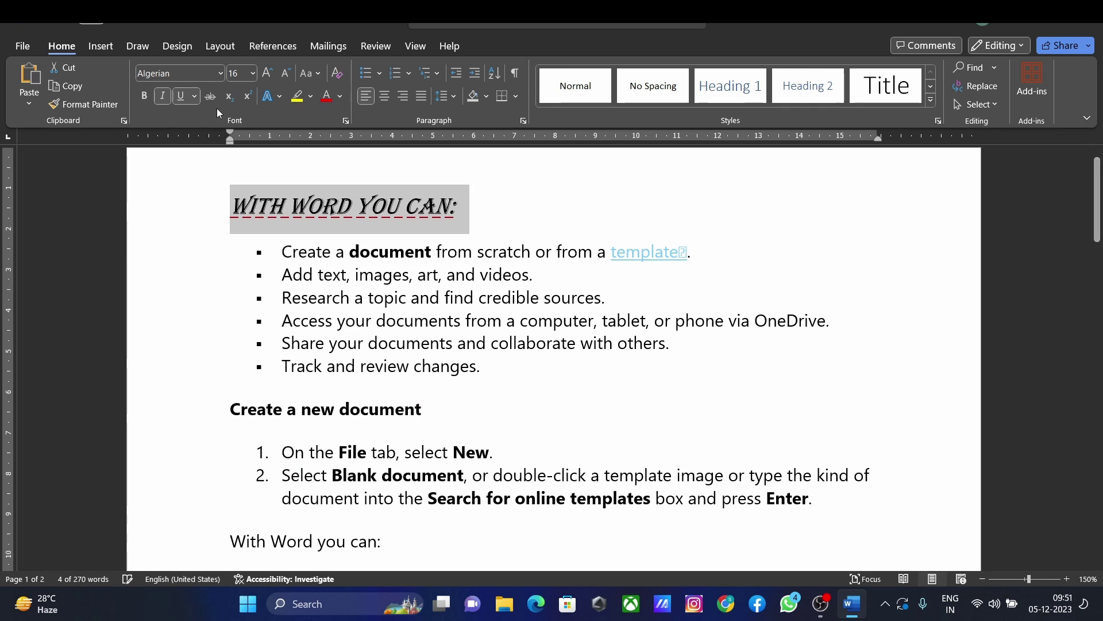
left_click(195, 99)
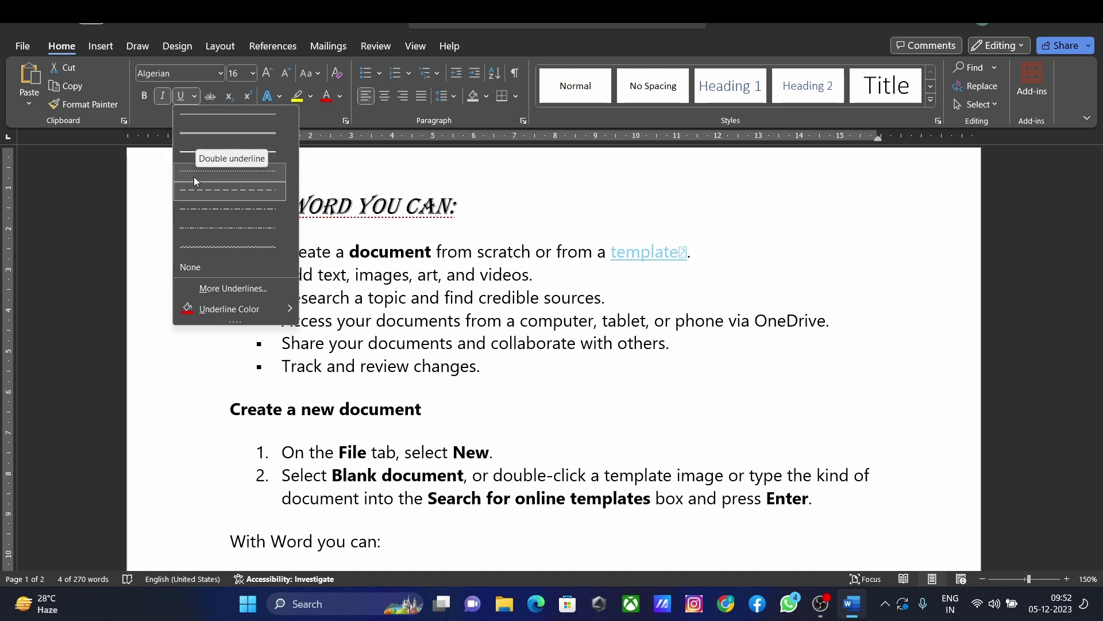
mouse_move(229, 308)
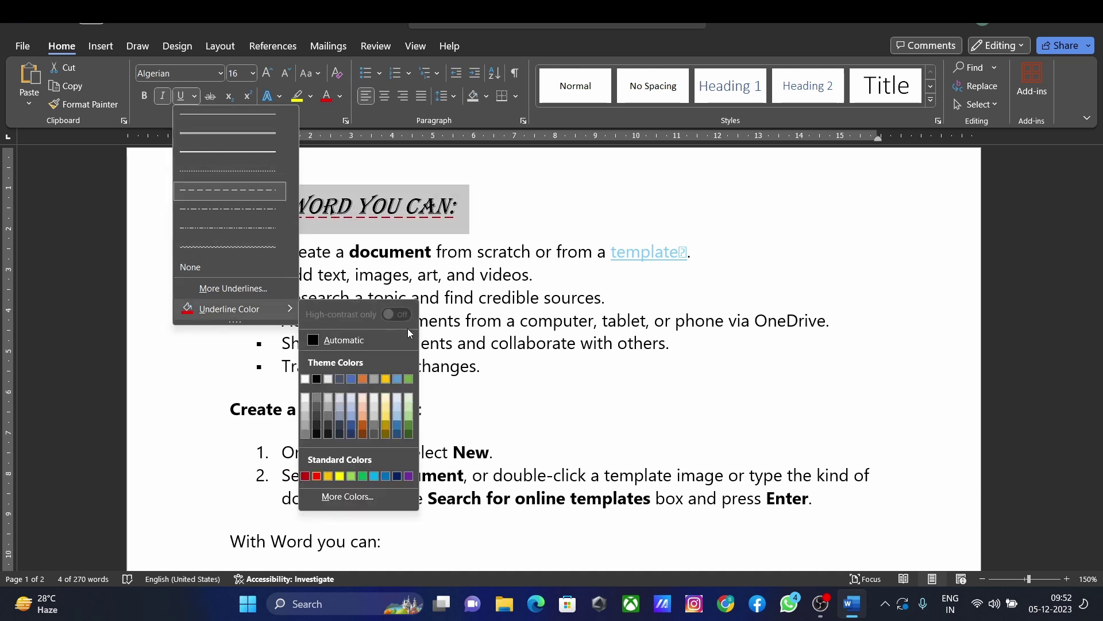
left_click(329, 475)
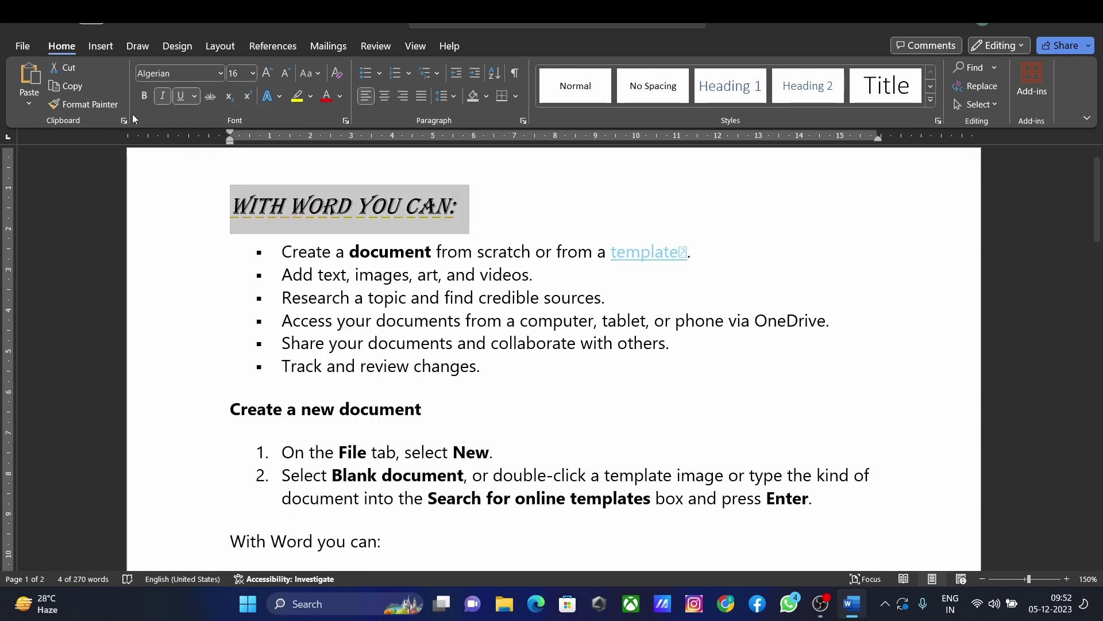
left_click(440, 343)
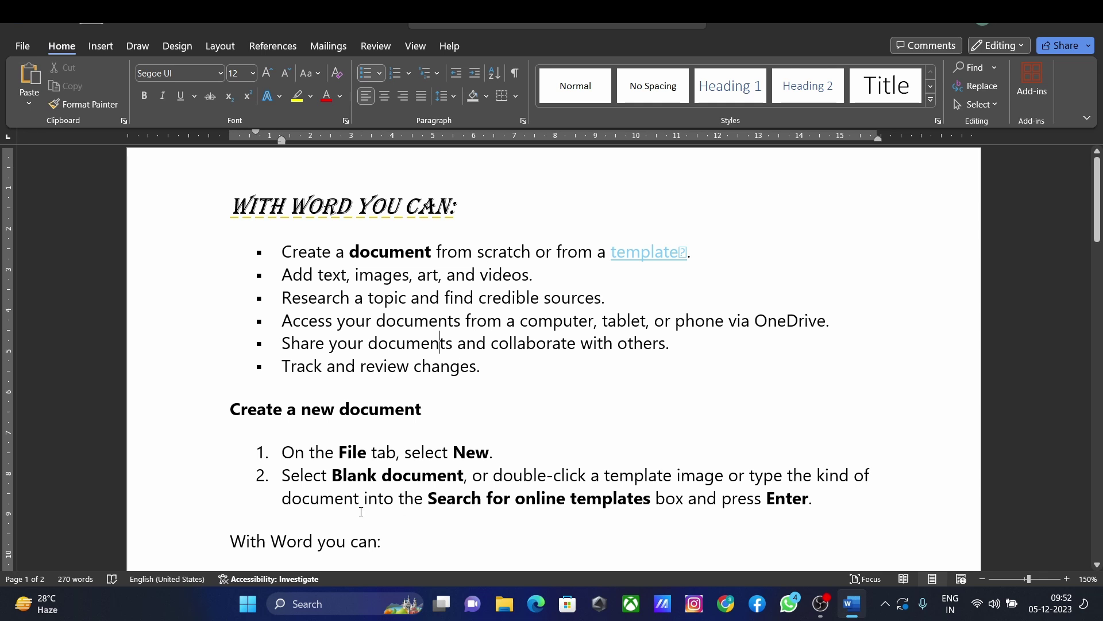
Apply strikethrough to the 'Create a new document' heading.
left_click_drag(429, 409, 167, 424)
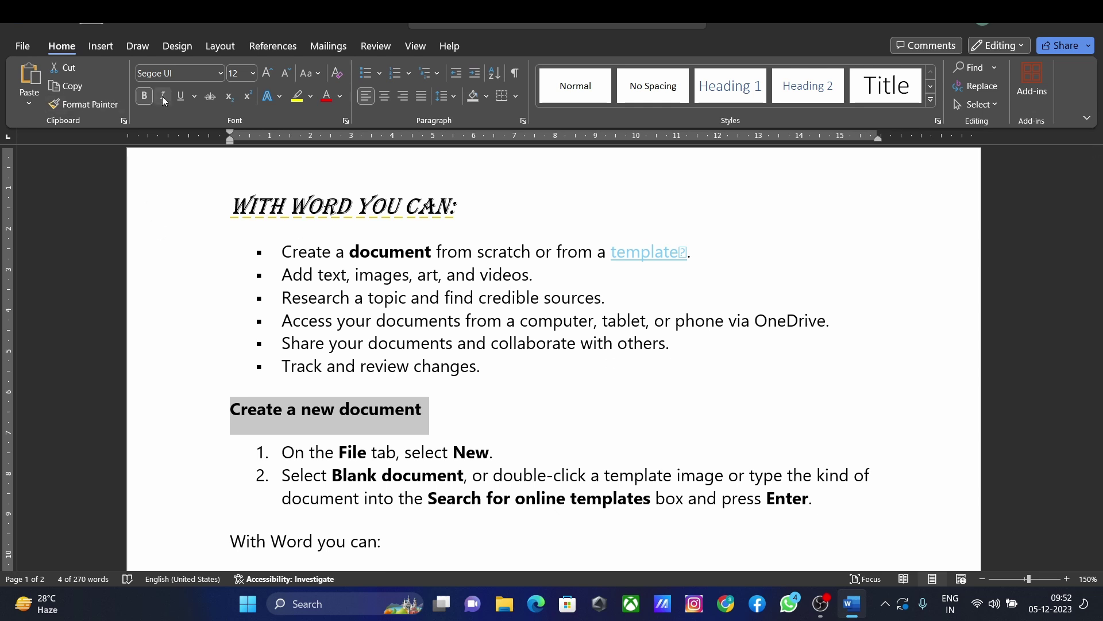
left_click(215, 98)
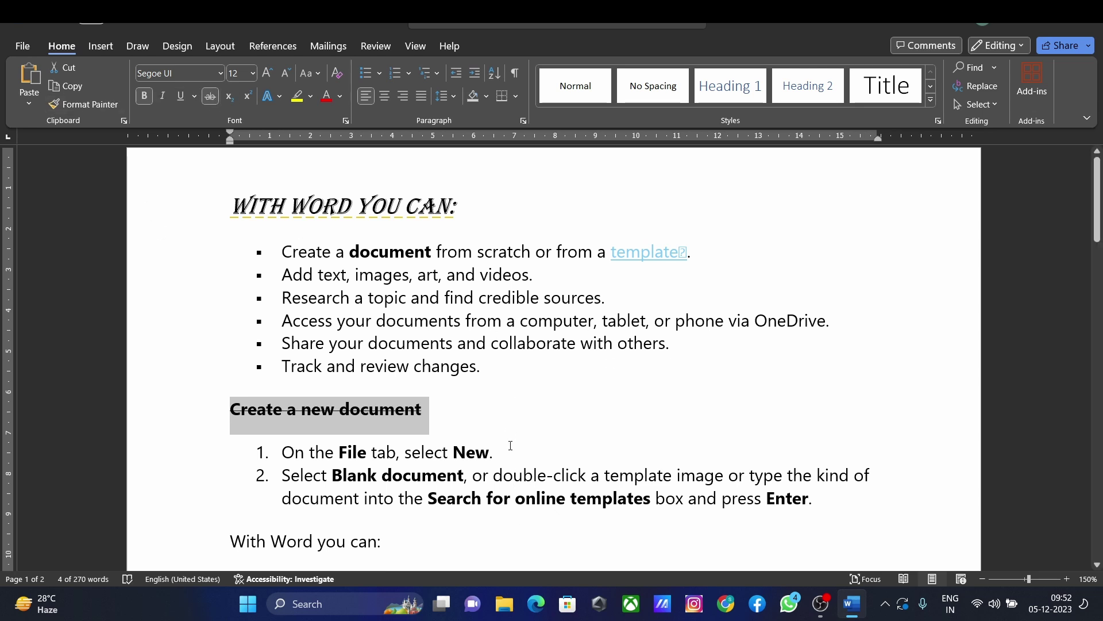
left_click(475, 410)
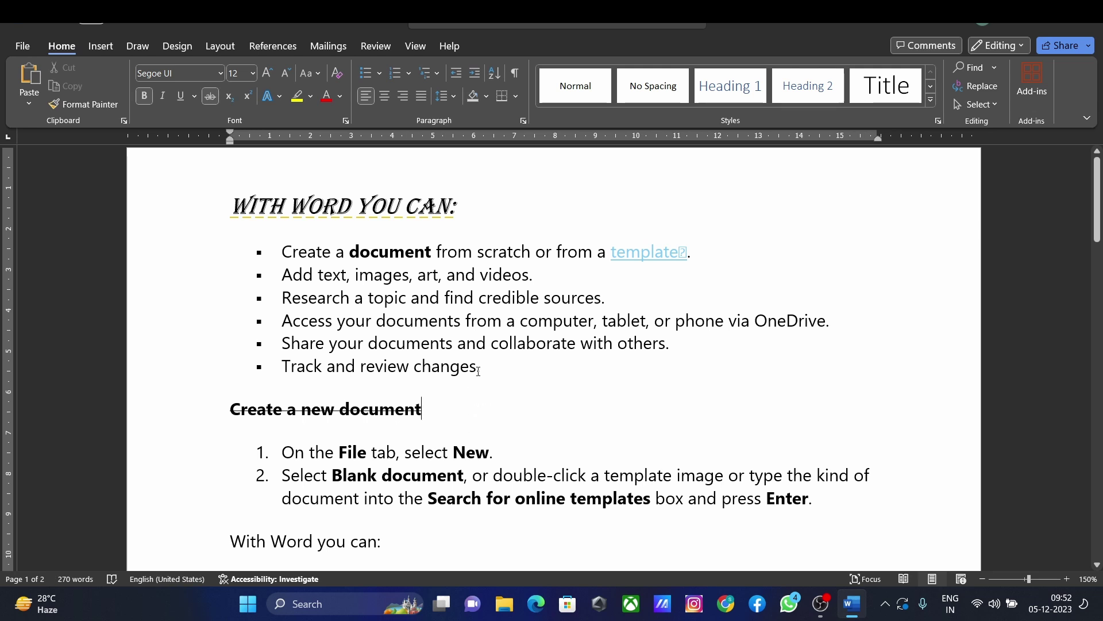
Strike through 'Track and review changes.' then remove the strikethrough again.
left_click_drag(477, 372, 285, 384)
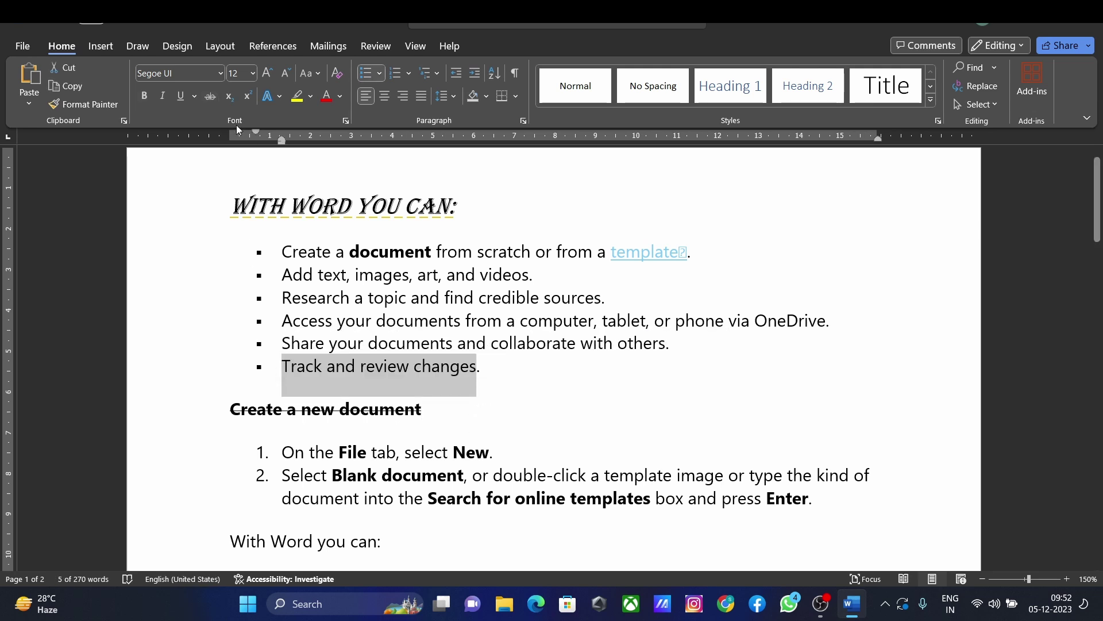
left_click(206, 100)
left_click(543, 439)
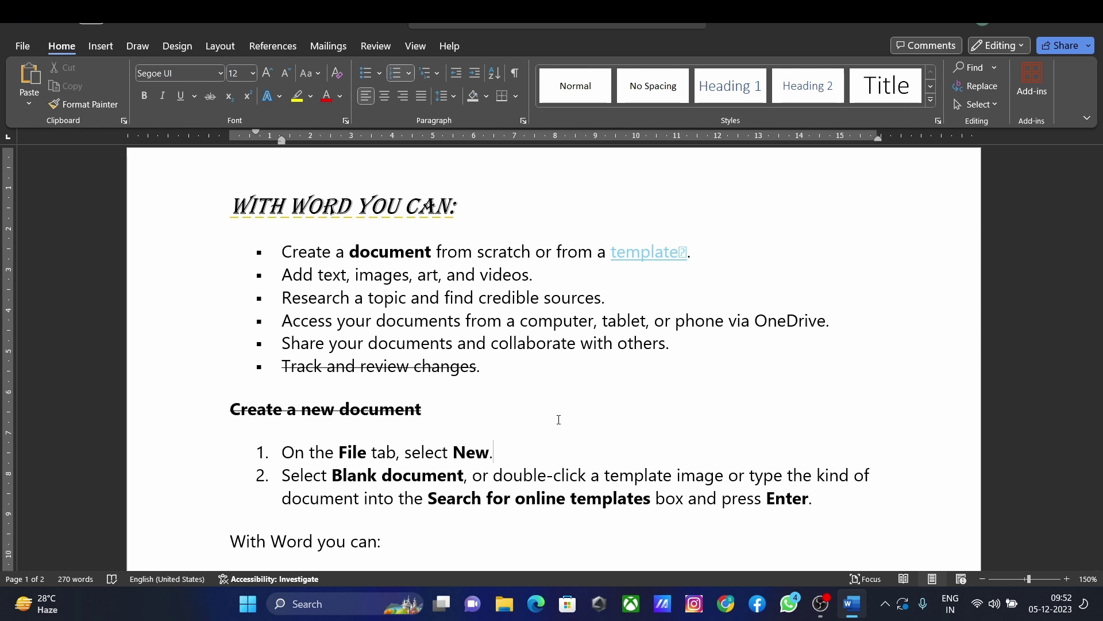
left_click_drag(487, 370, 234, 387)
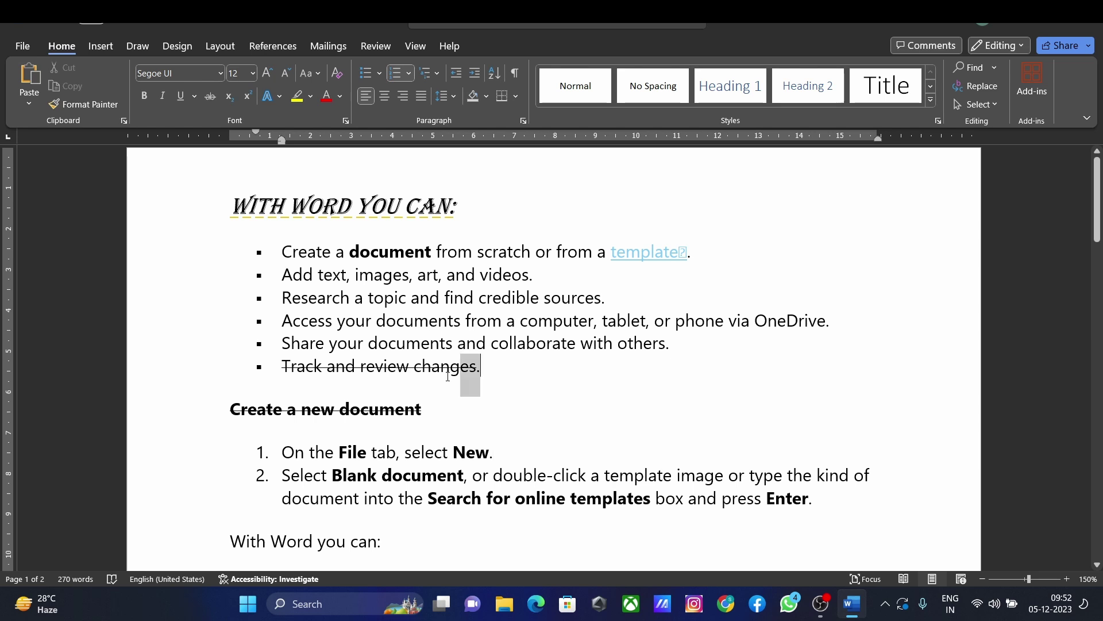
left_click(211, 103)
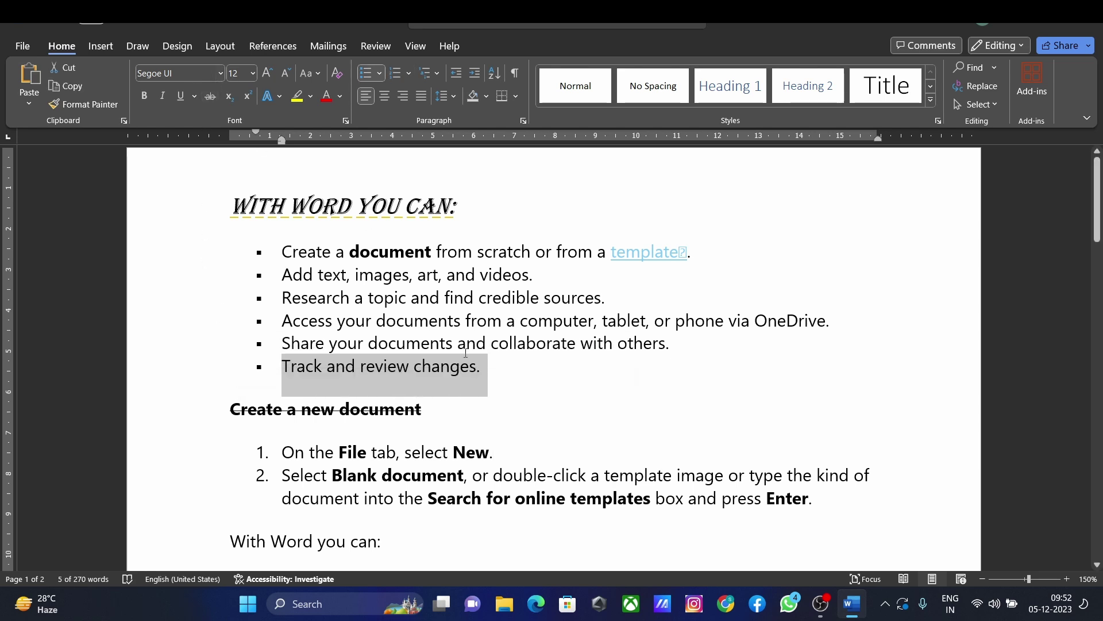
left_click(523, 396)
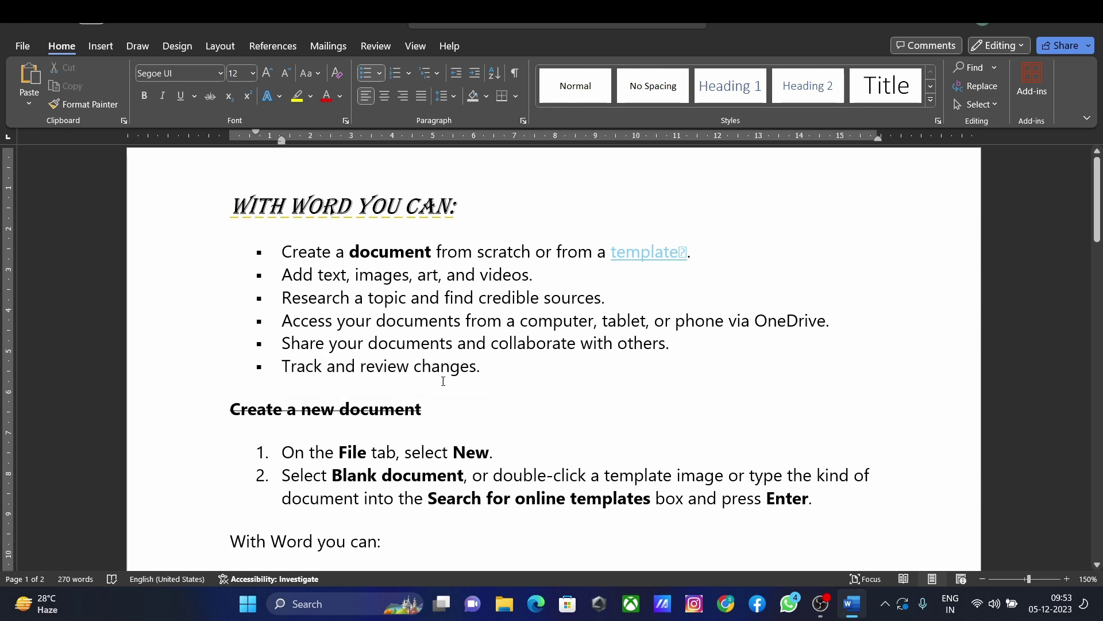
Colour 'Track and review changes.' turquoise and increase its size to 18 pt.
left_click_drag(483, 367, 250, 375)
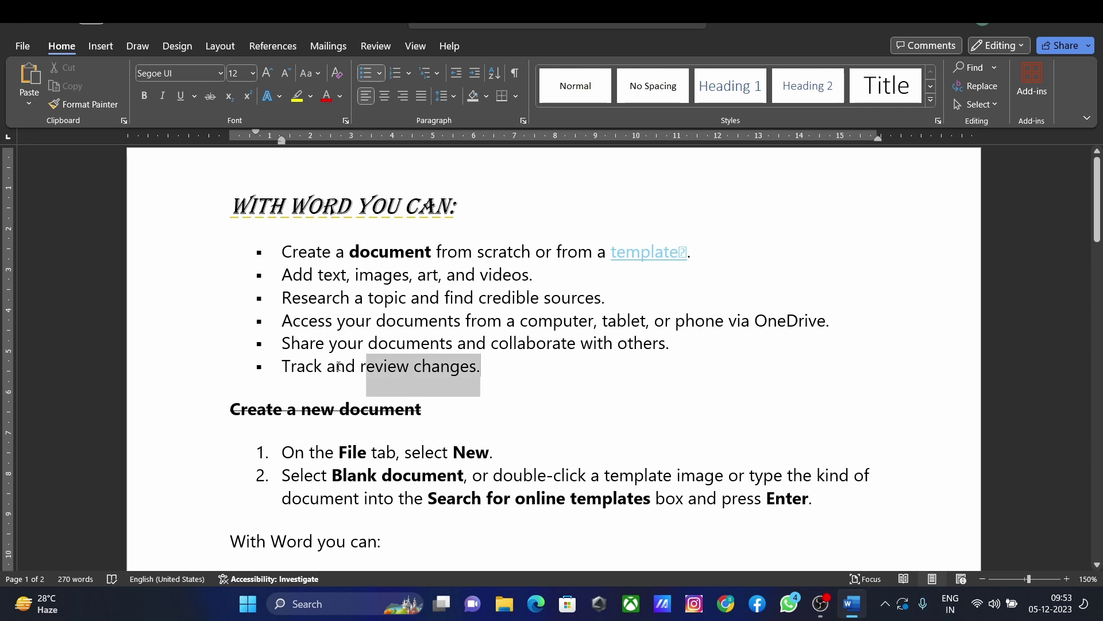
left_click(342, 96)
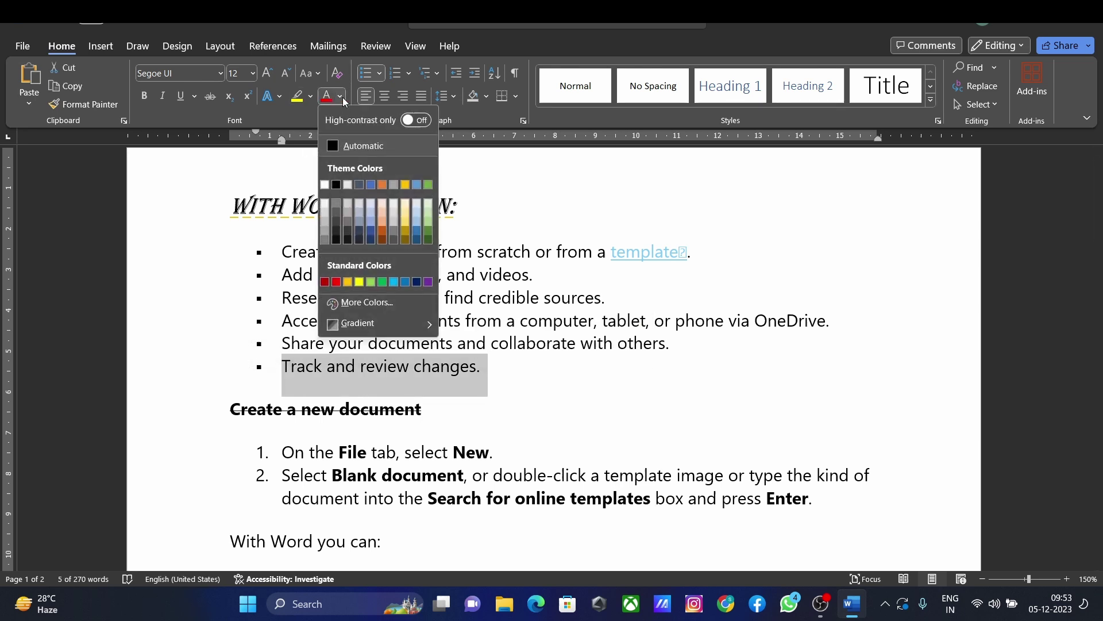
left_click(392, 281)
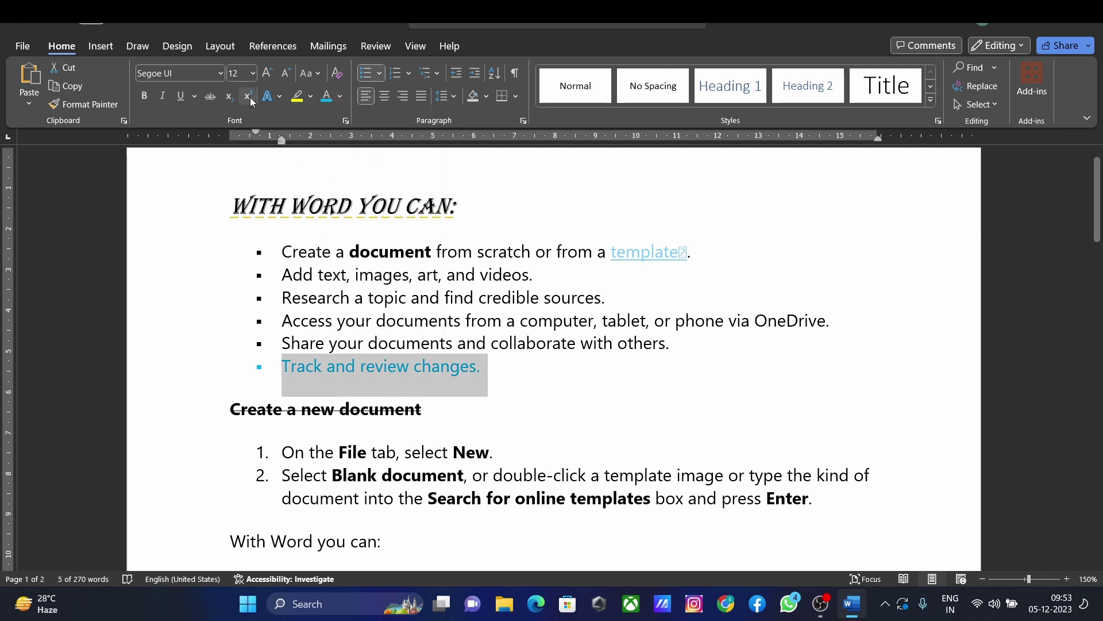
left_click(266, 74)
left_click(266, 73)
left_click(266, 74)
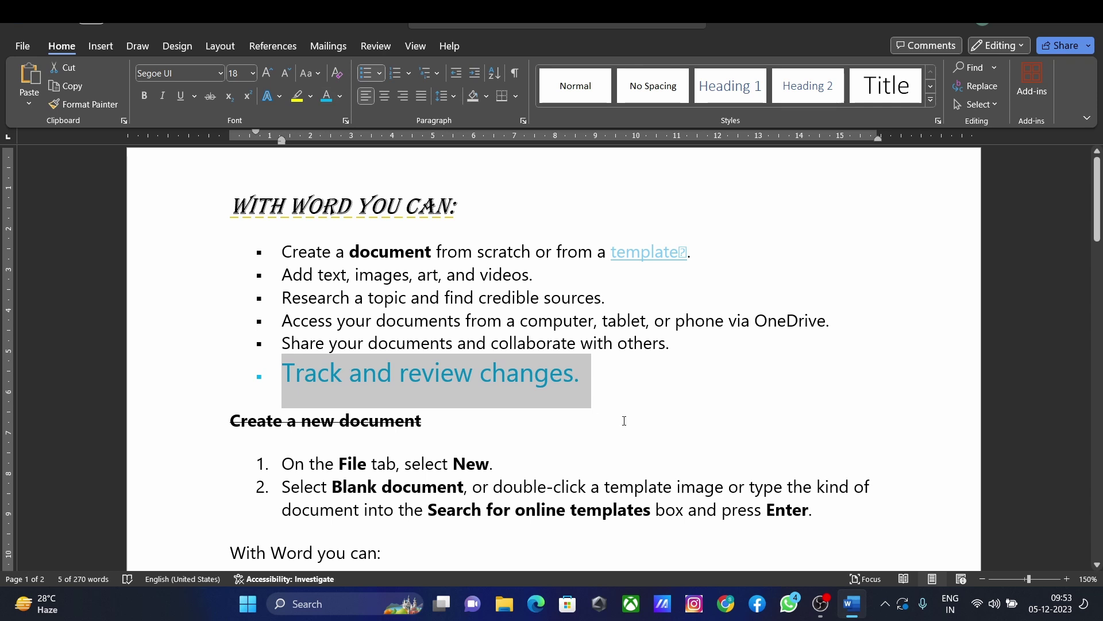
left_click(616, 385)
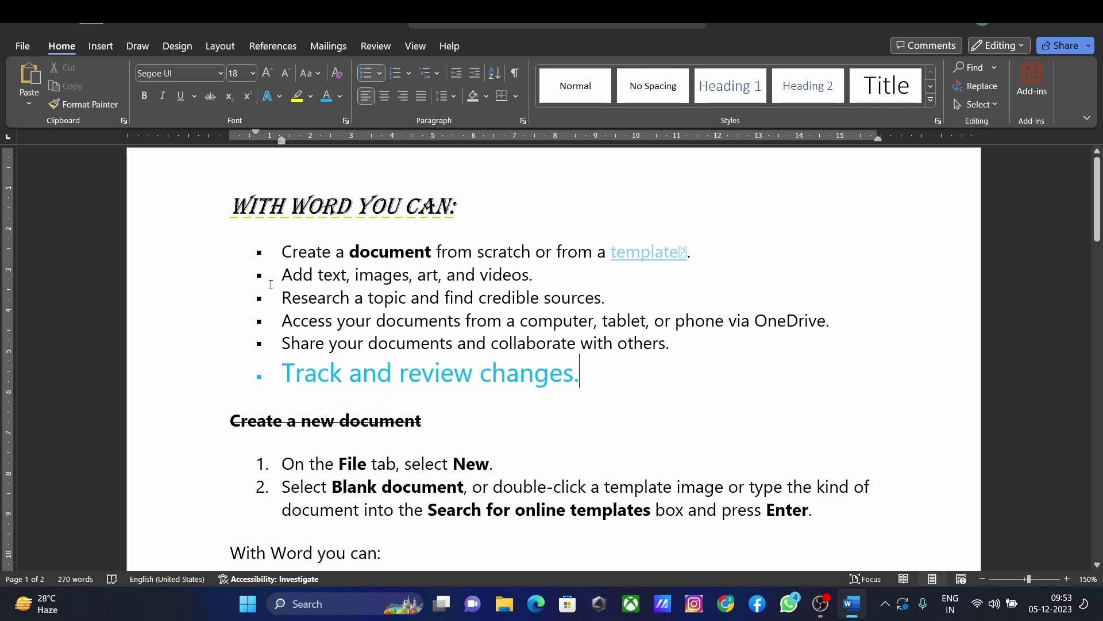
Give 'a topic and find credible sources' a yellow text highlight.
left_click_drag(288, 297, 601, 297)
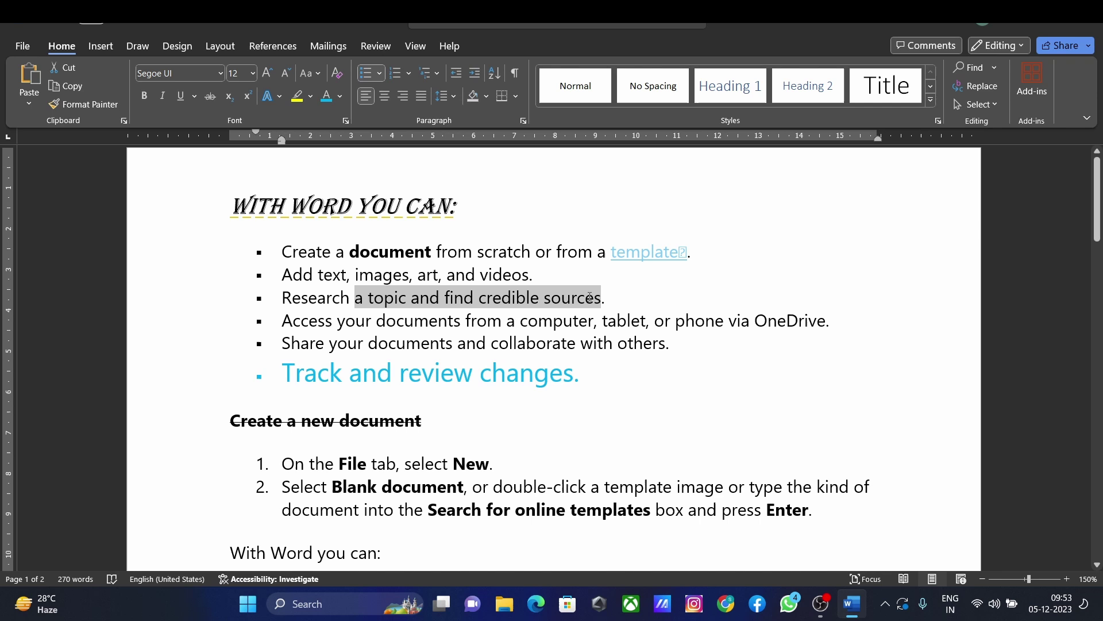
left_click(310, 96)
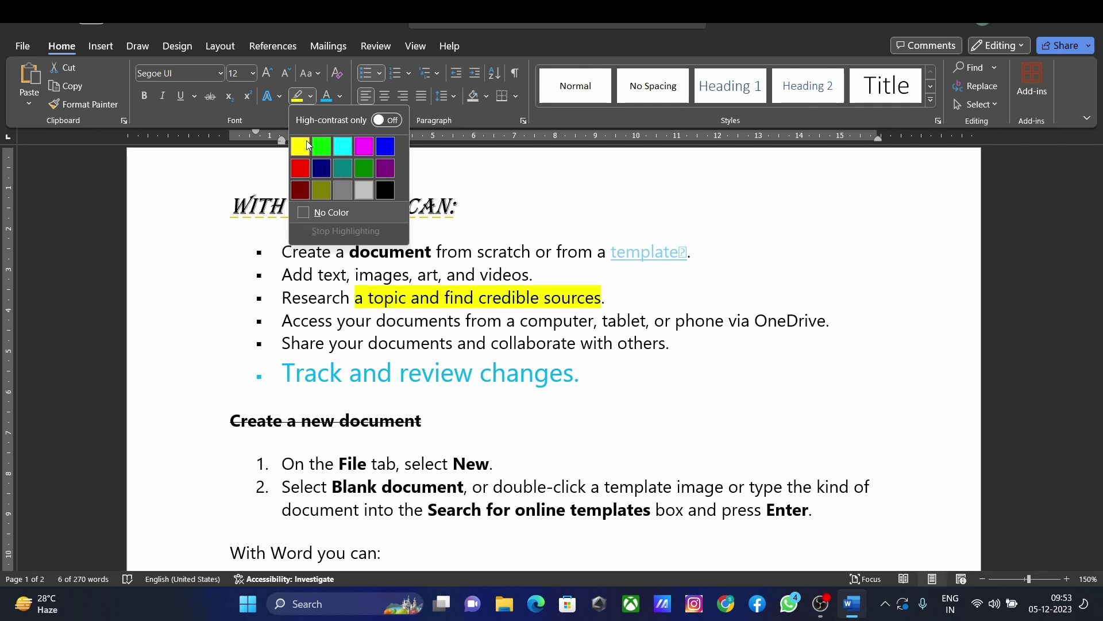
left_click(303, 145)
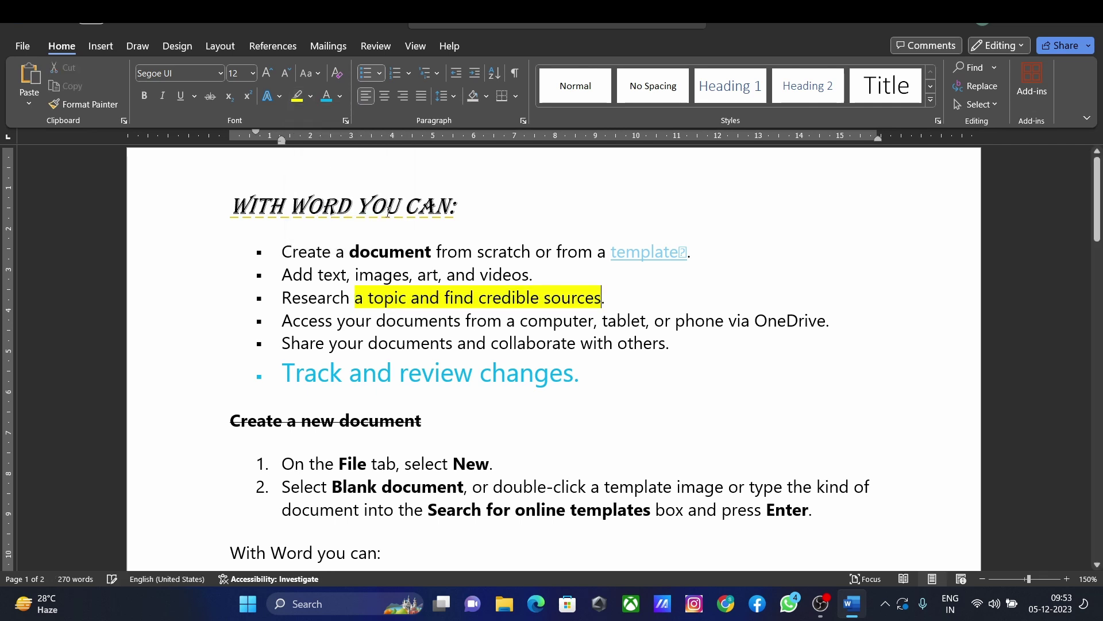
double_click(438, 353)
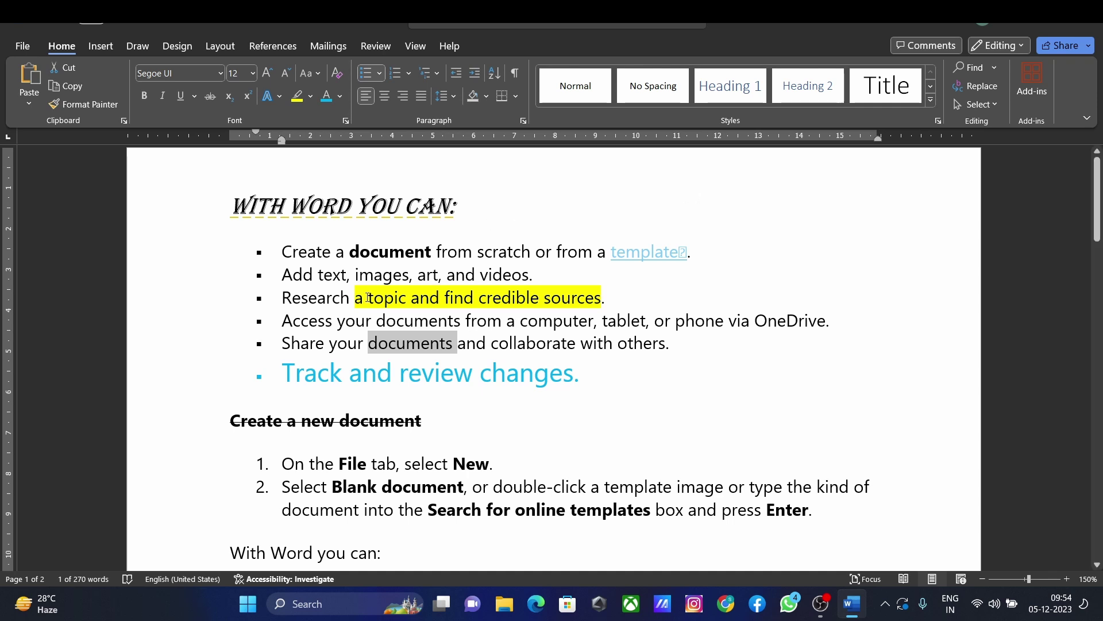
Set the highlight on 'a topic and find credible sources' to No Color.
mouse_move(619, 295)
left_mouse_down()
mouse_move(344, 320)
mouse_move(410, 299)
left_mouse_up()
left_click(318, 298)
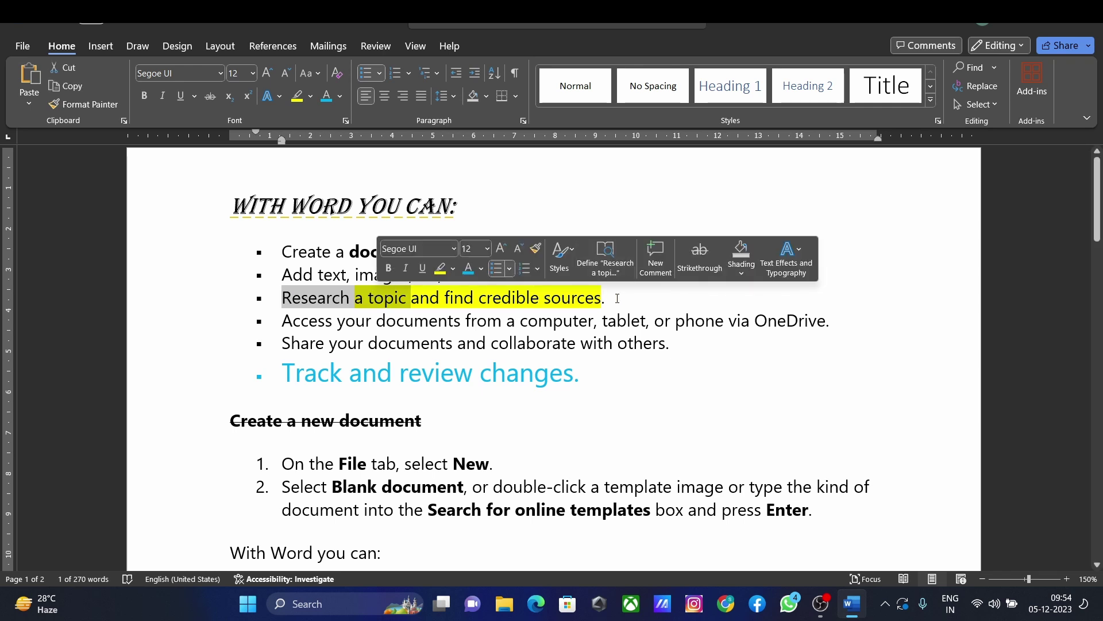
left_click_drag(612, 298, 355, 297)
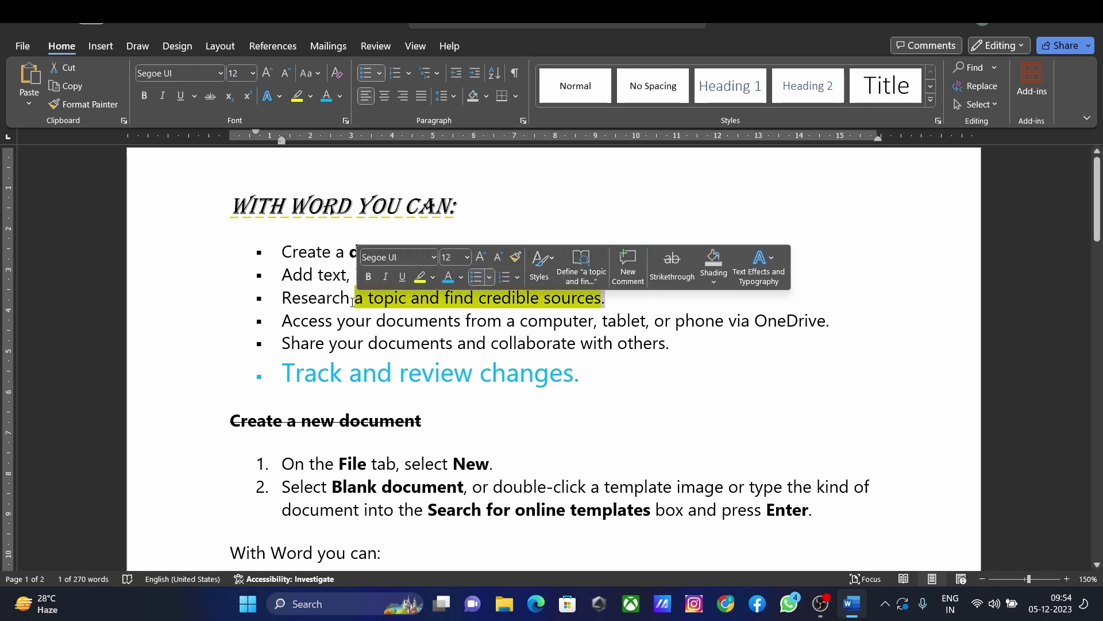
left_click(310, 96)
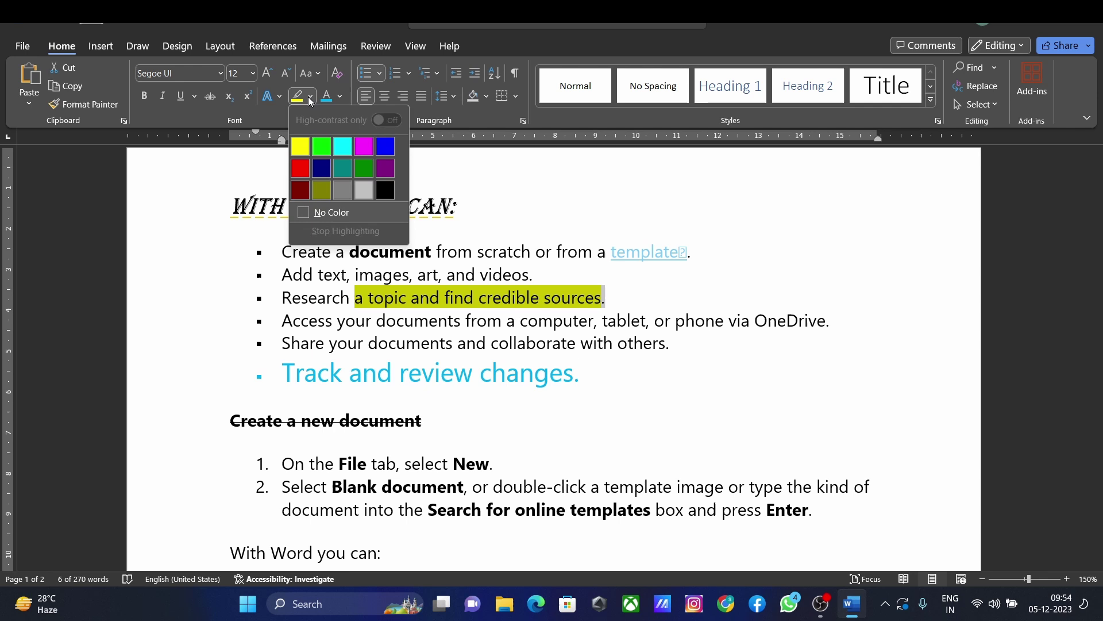
left_click(325, 213)
key("Left")
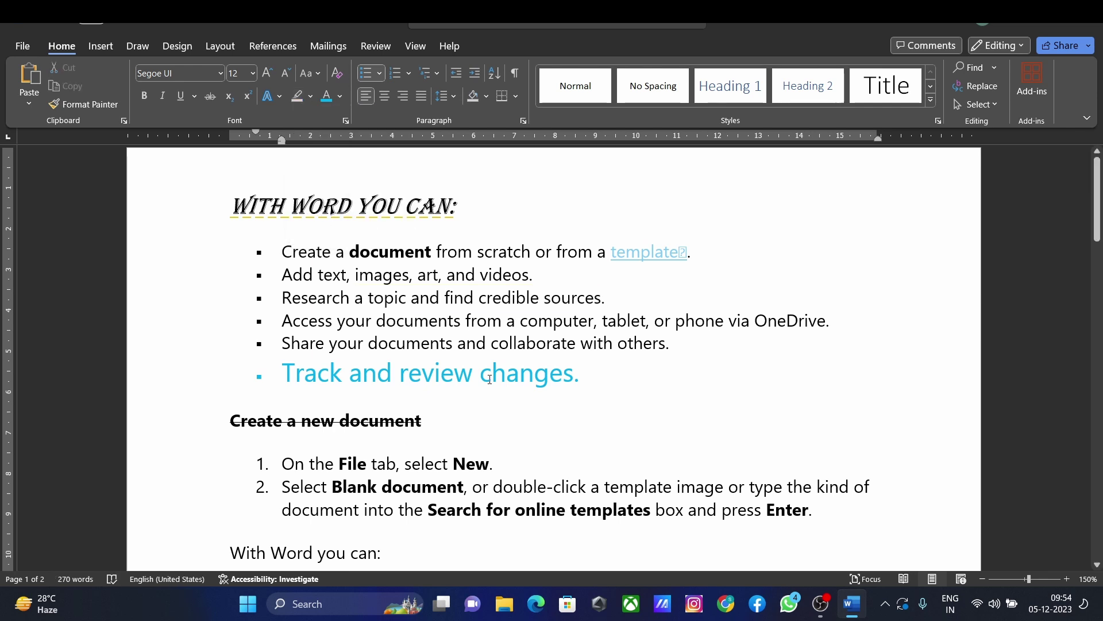
left_click(468, 343)
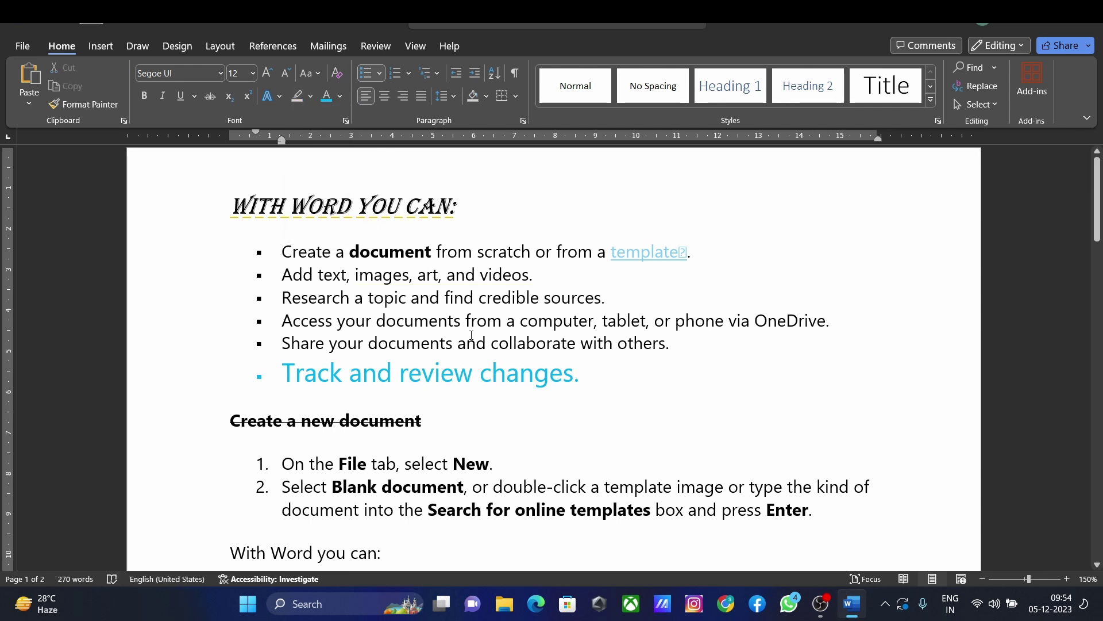